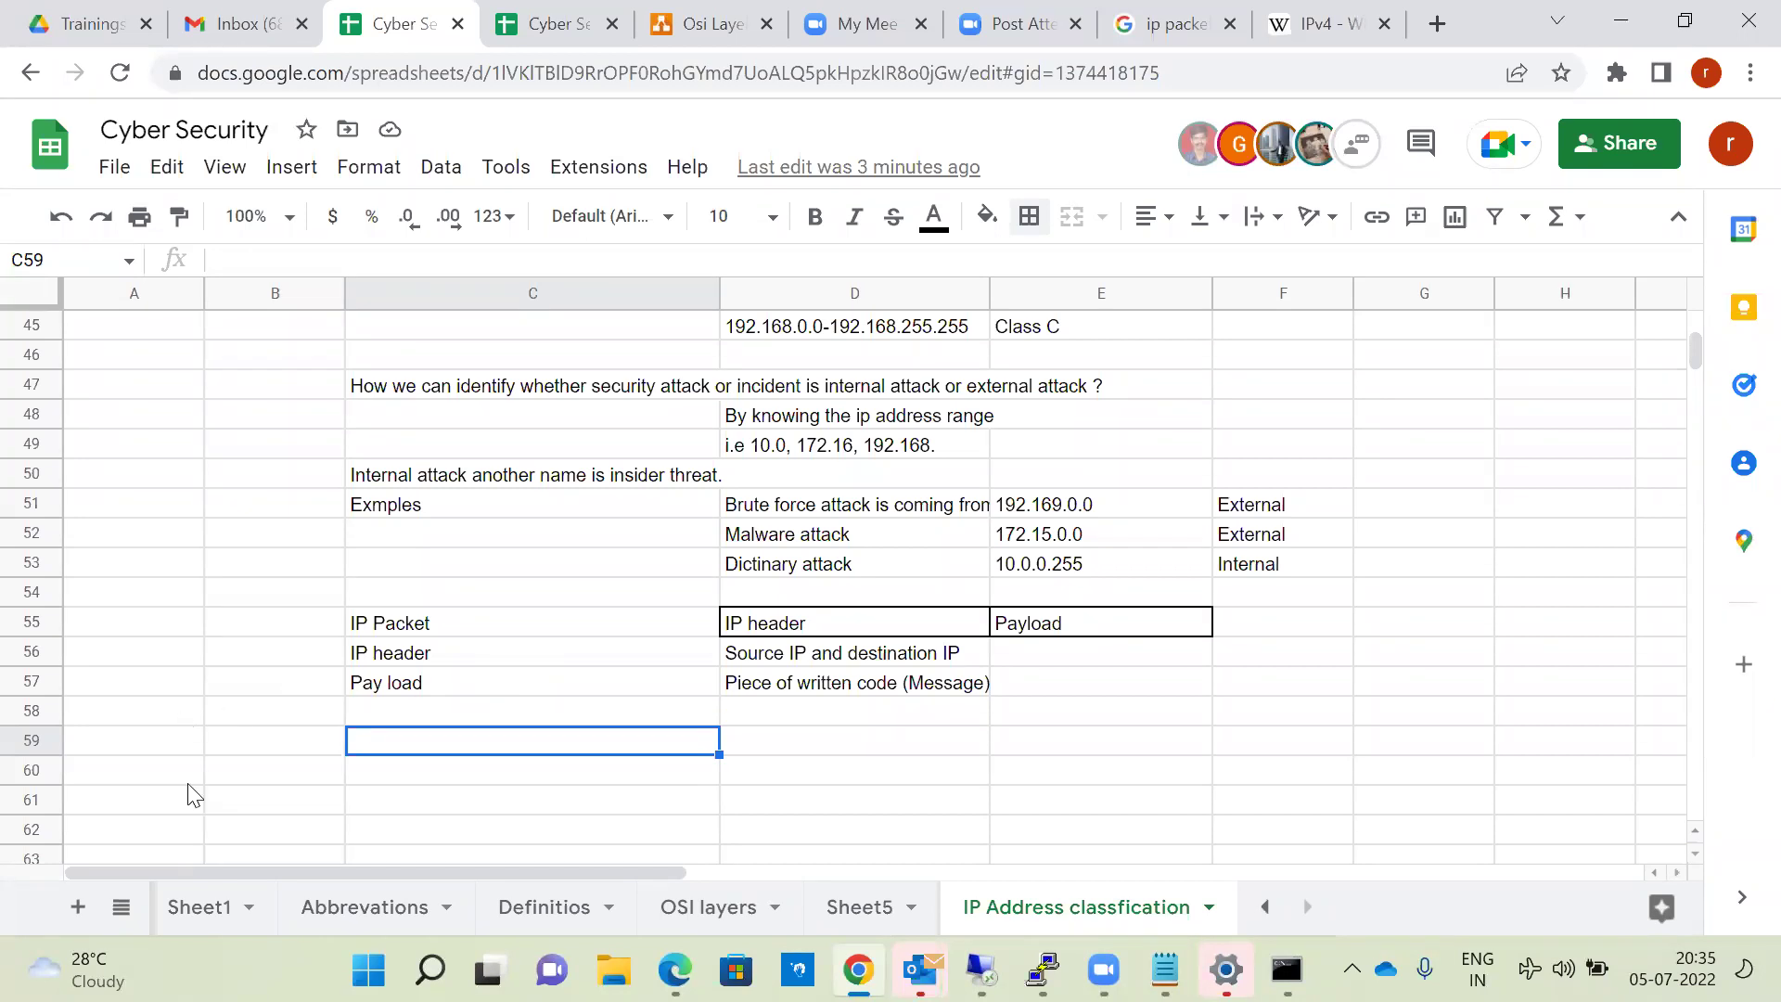
# Step: Open Sheet1 and review the training topics from Networking down to the commercial and open-source tools
pyautogui.click(204, 918)
pyautogui.click(405, 591)
pyautogui.press('Down')
pyautogui.press('Down')
pyautogui.press('Down')
pyautogui.press('Down')
pyautogui.press('Down')
pyautogui.press('Down')
pyautogui.press('Down')
pyautogui.press('Down')
pyautogui.press('Down')
pyautogui.press('Down')
pyautogui.press('Down')
pyautogui.press('Down')
pyautogui.press('Down')
pyautogui.press('Down')
pyautogui.press('Down')
pyautogui.press('Down')
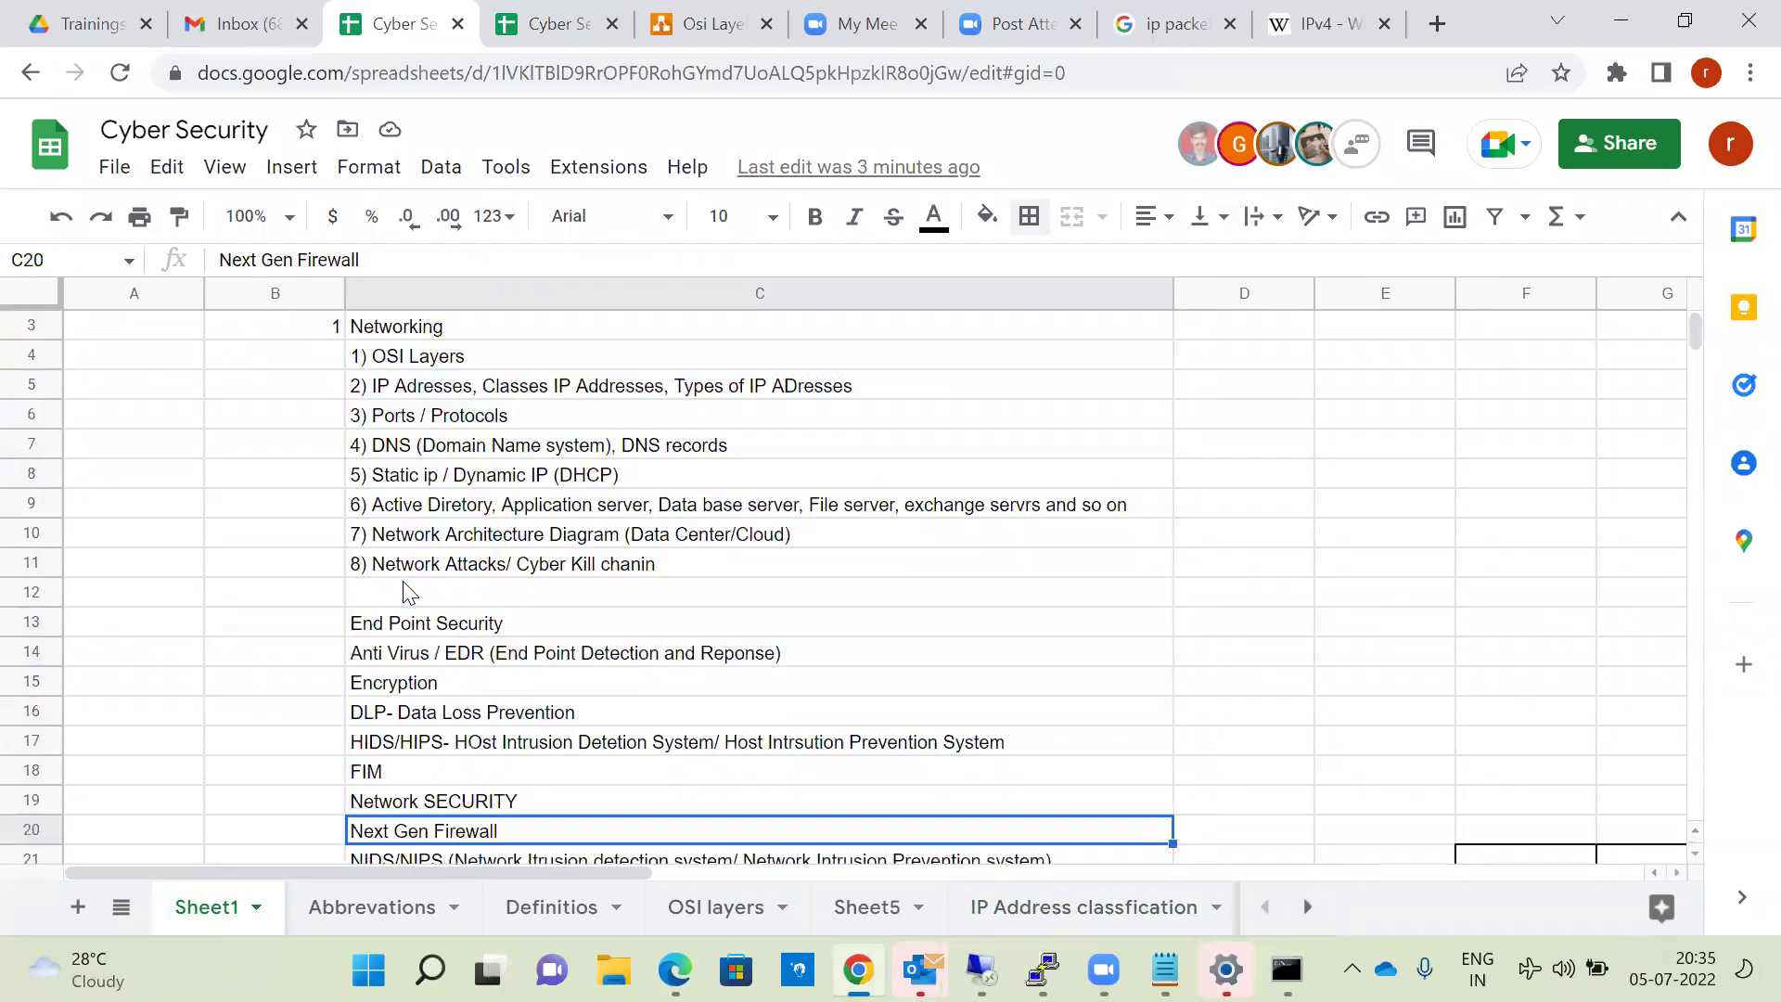
pyautogui.press('Down')
pyautogui.press('Down')
pyautogui.press('Down')
pyautogui.press('Down')
pyautogui.press('Down')
pyautogui.press('Down')
pyautogui.press('Down')
pyautogui.press('Down')
pyautogui.press('Down')
pyautogui.press('Down')
pyautogui.press('Down')
pyautogui.press('Down')
pyautogui.press('Down')
pyautogui.press('Down')
pyautogui.press('Down')
pyautogui.press('Down')
pyautogui.press('Down')
pyautogui.press('Down')
pyautogui.press('Down')
pyautogui.press('Down')
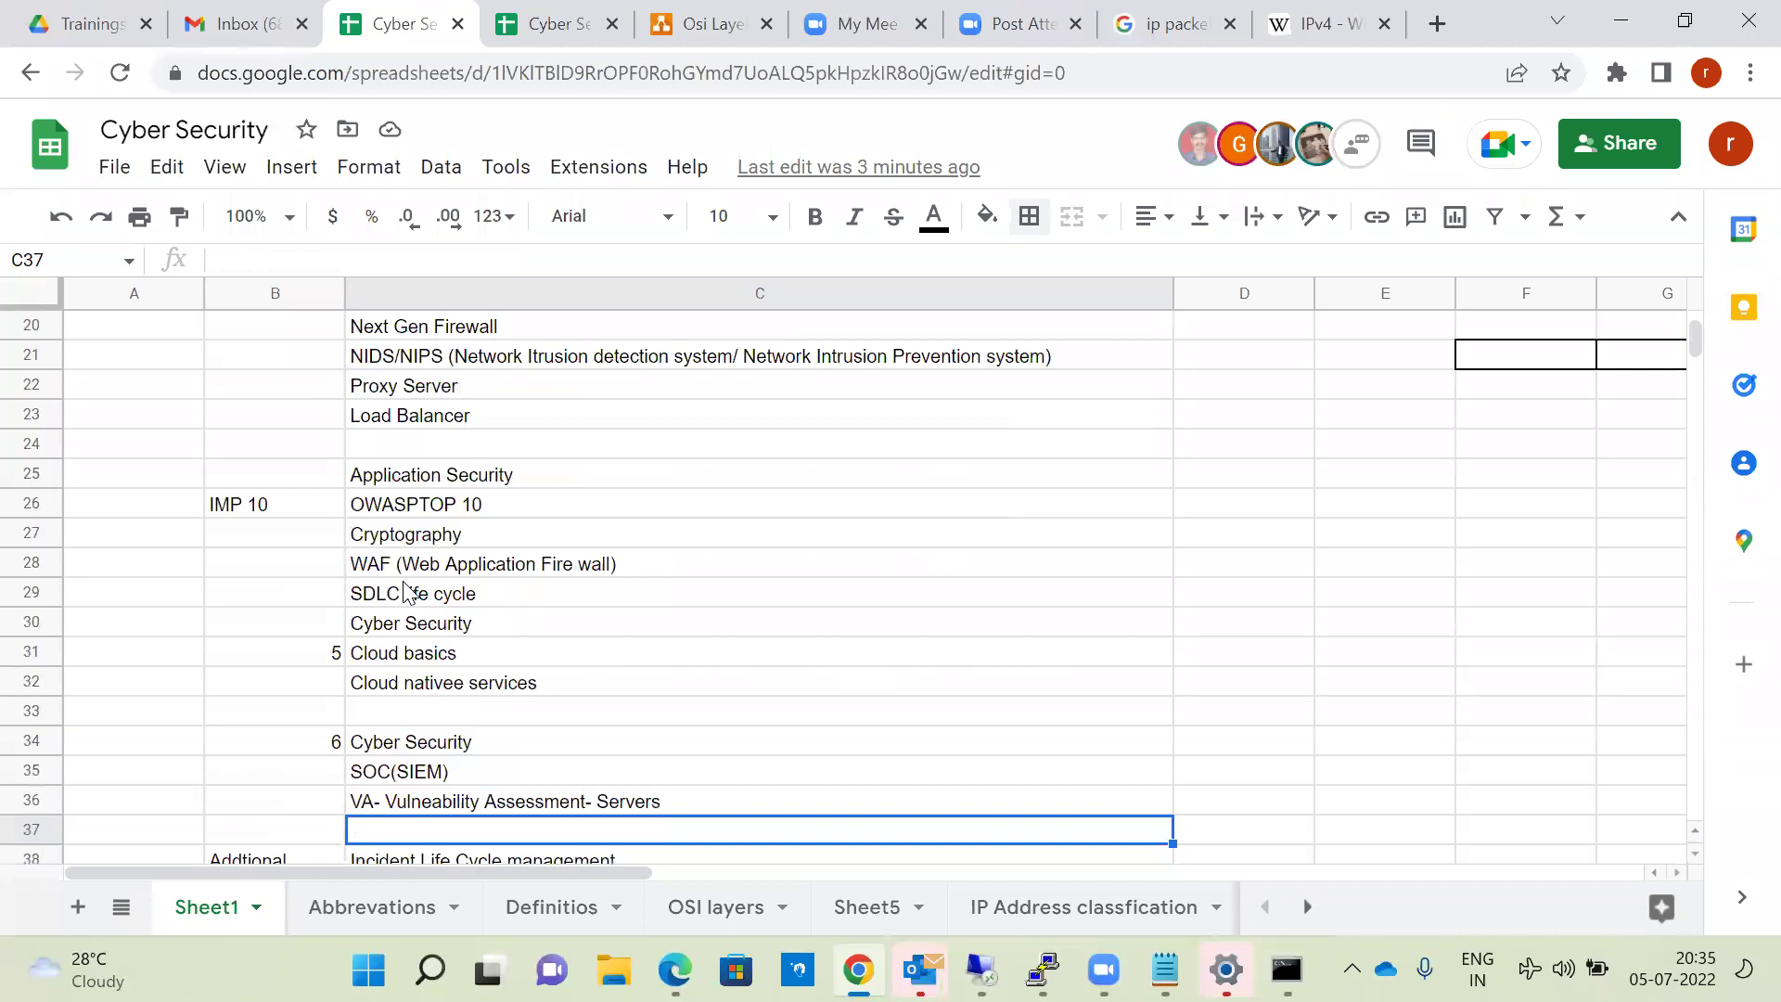
pyautogui.press('Down')
pyautogui.press('Down')
pyautogui.press('Down')
pyautogui.press('Down')
pyautogui.press('Down')
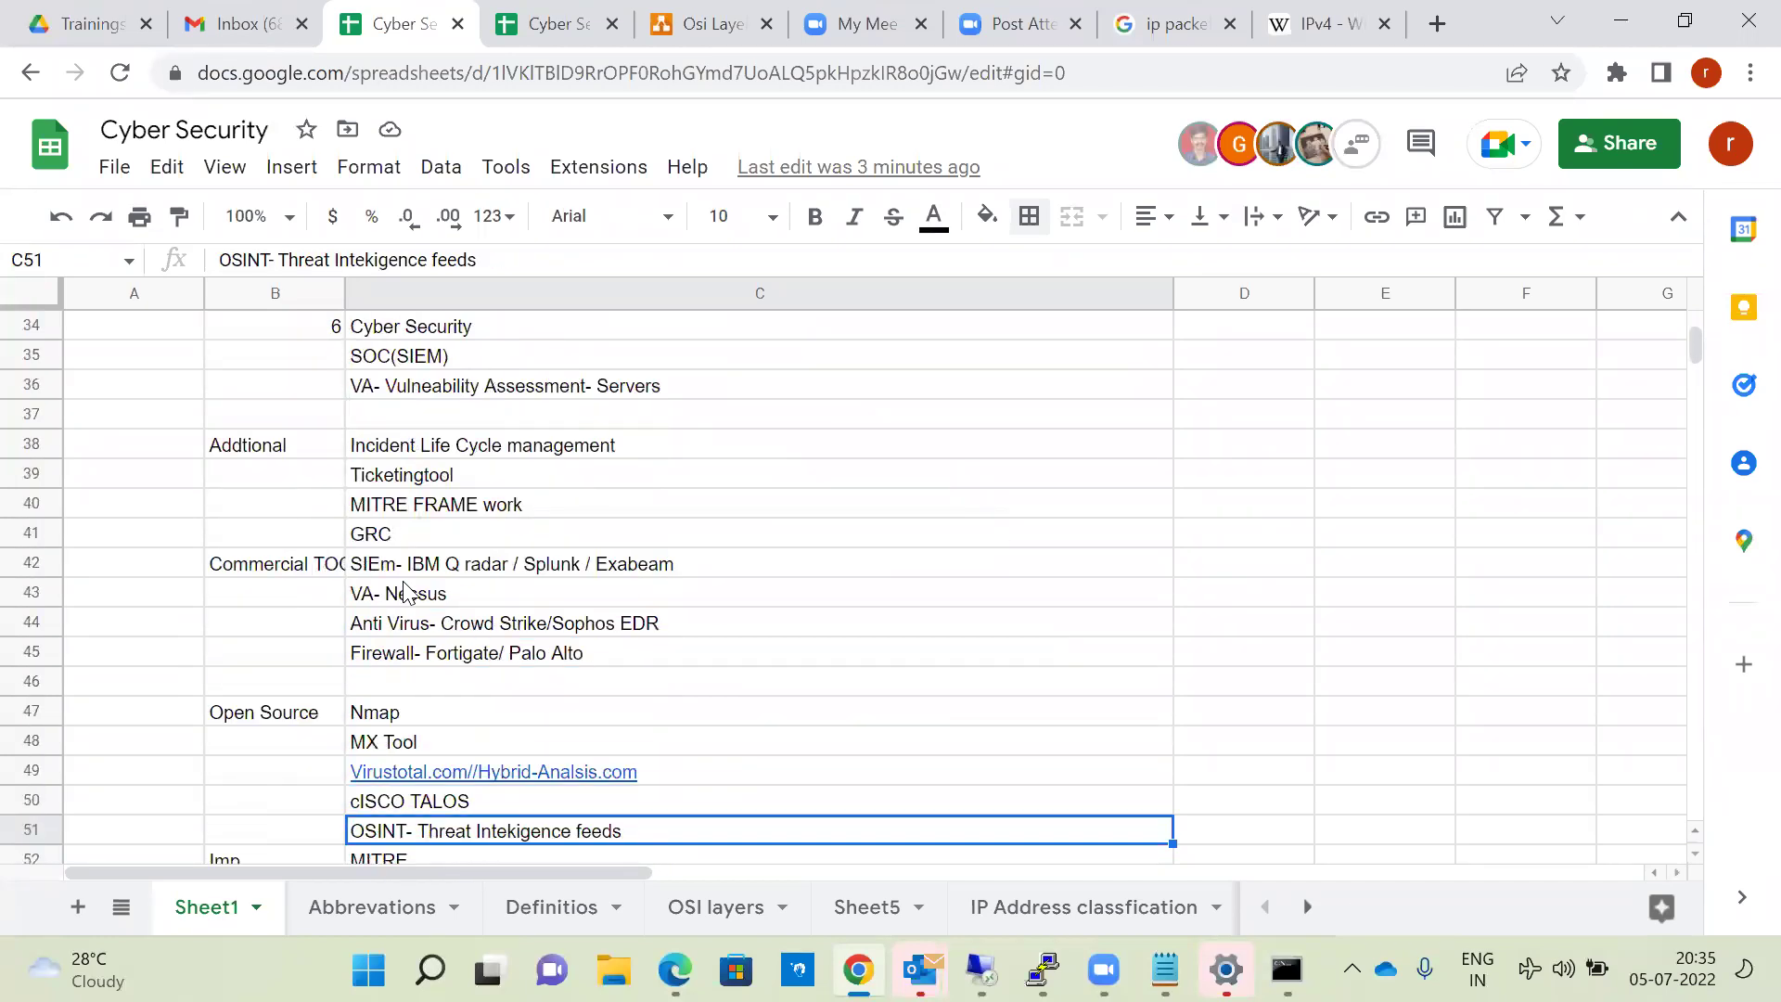
# Step: Examine the open-source tool entries, including MX Tool, IP Void and IP Abuse DB
pyautogui.press('Down')
pyautogui.press('Down')
pyautogui.press('Down')
pyautogui.press('Down')
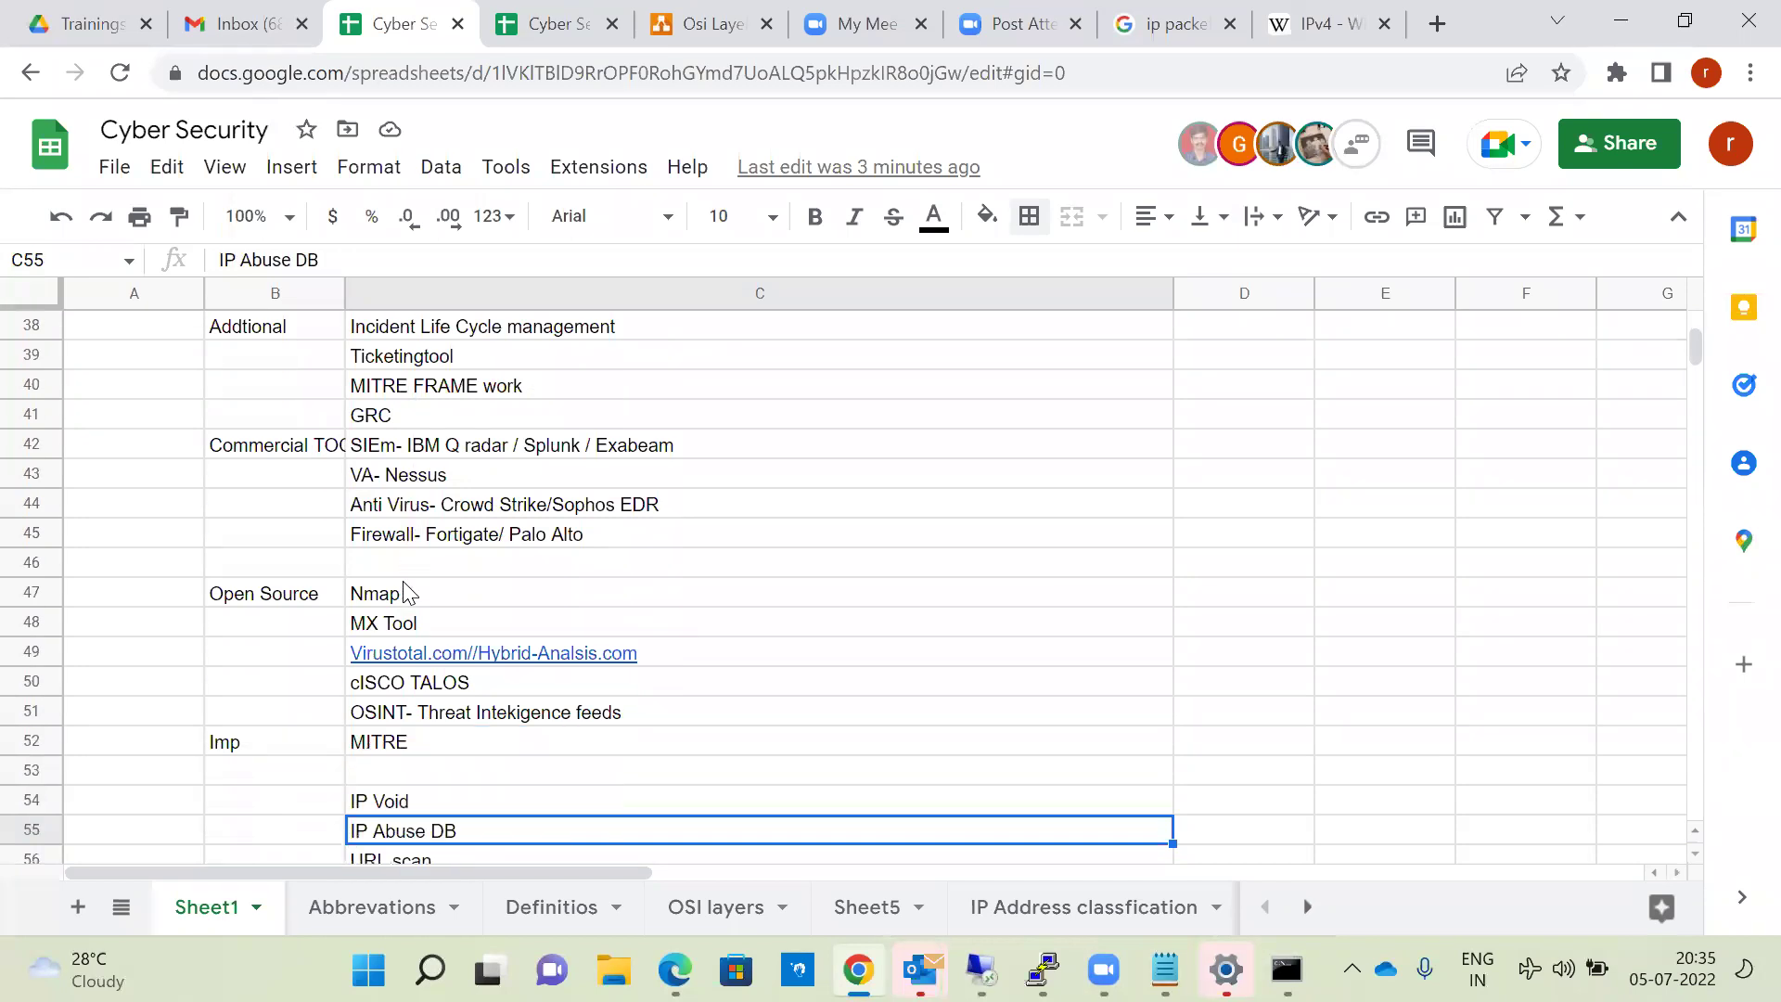
pyautogui.click(394, 626)
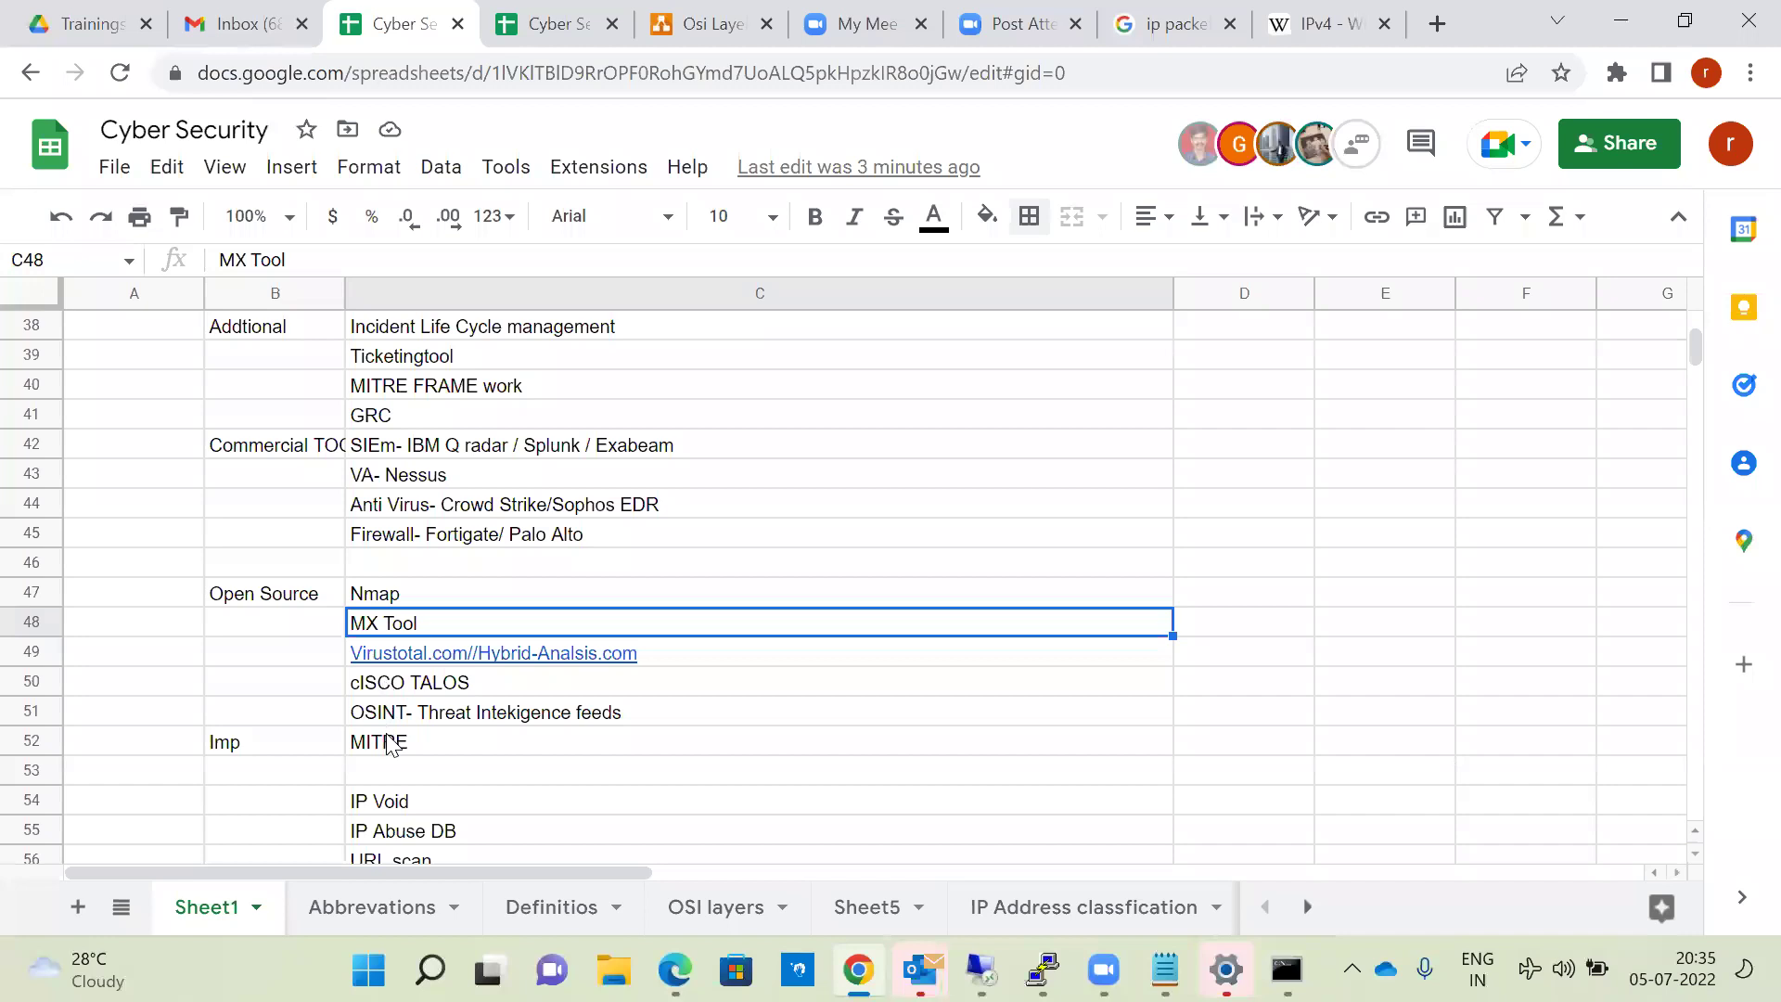
pyautogui.click(389, 807)
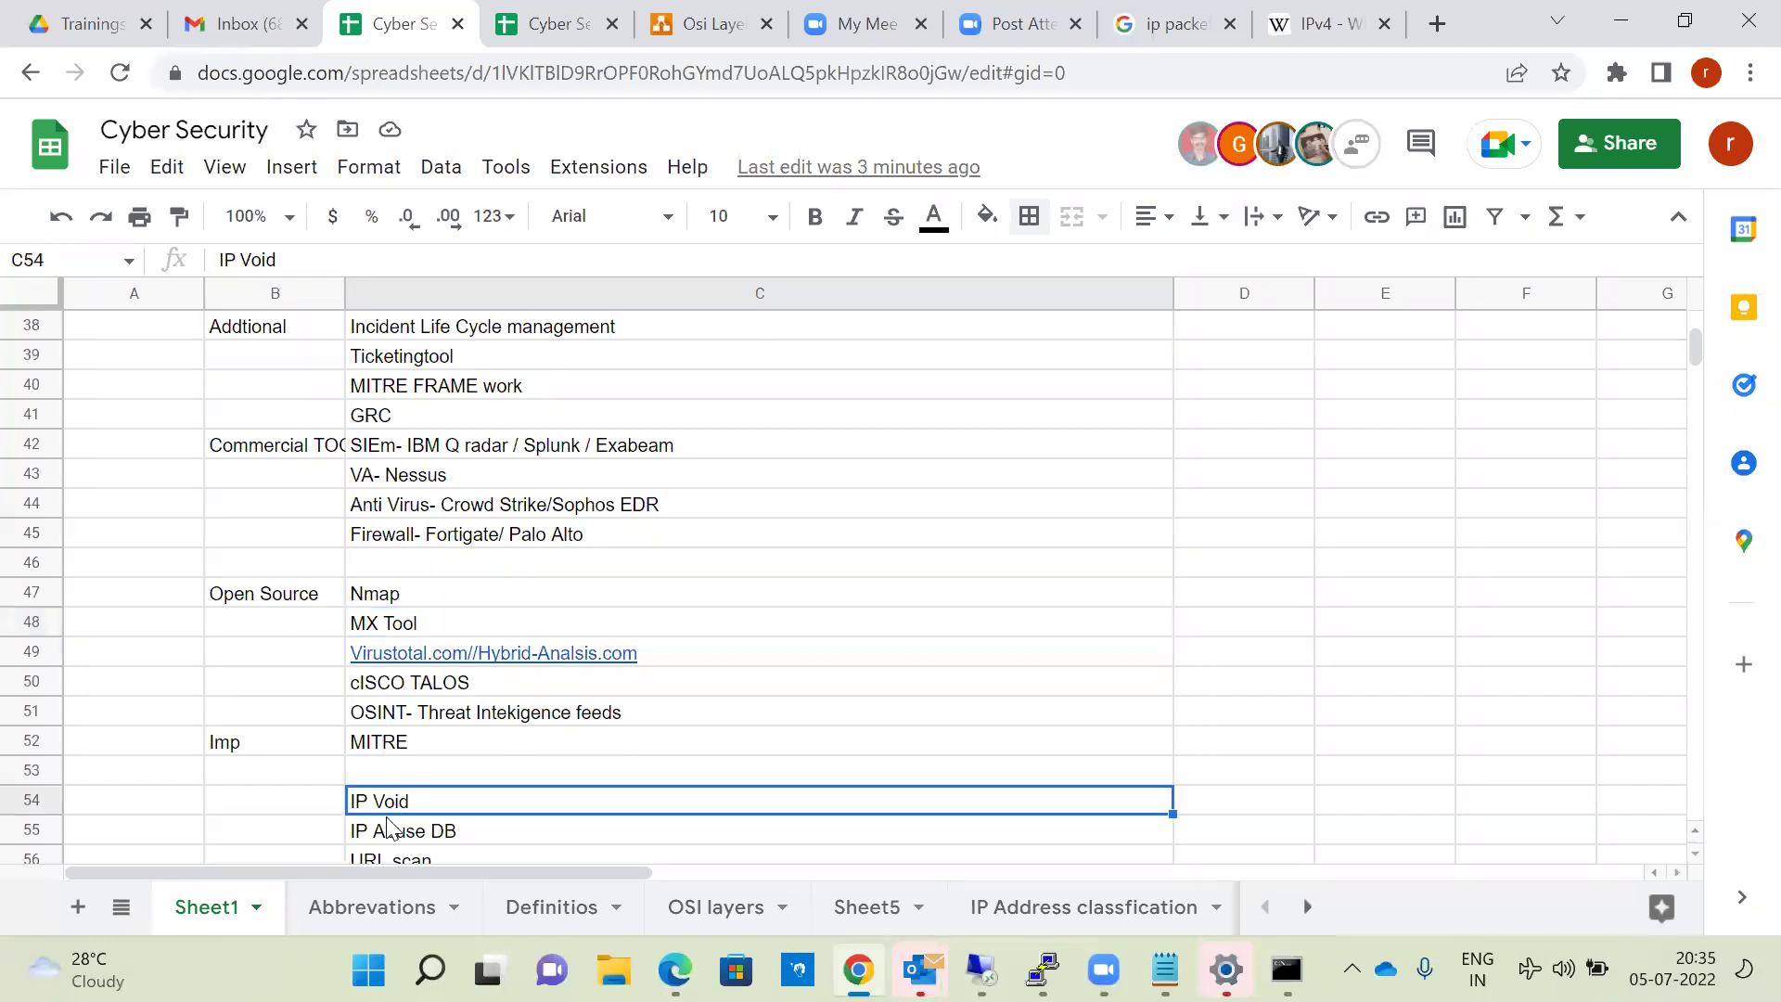
pyautogui.click(390, 825)
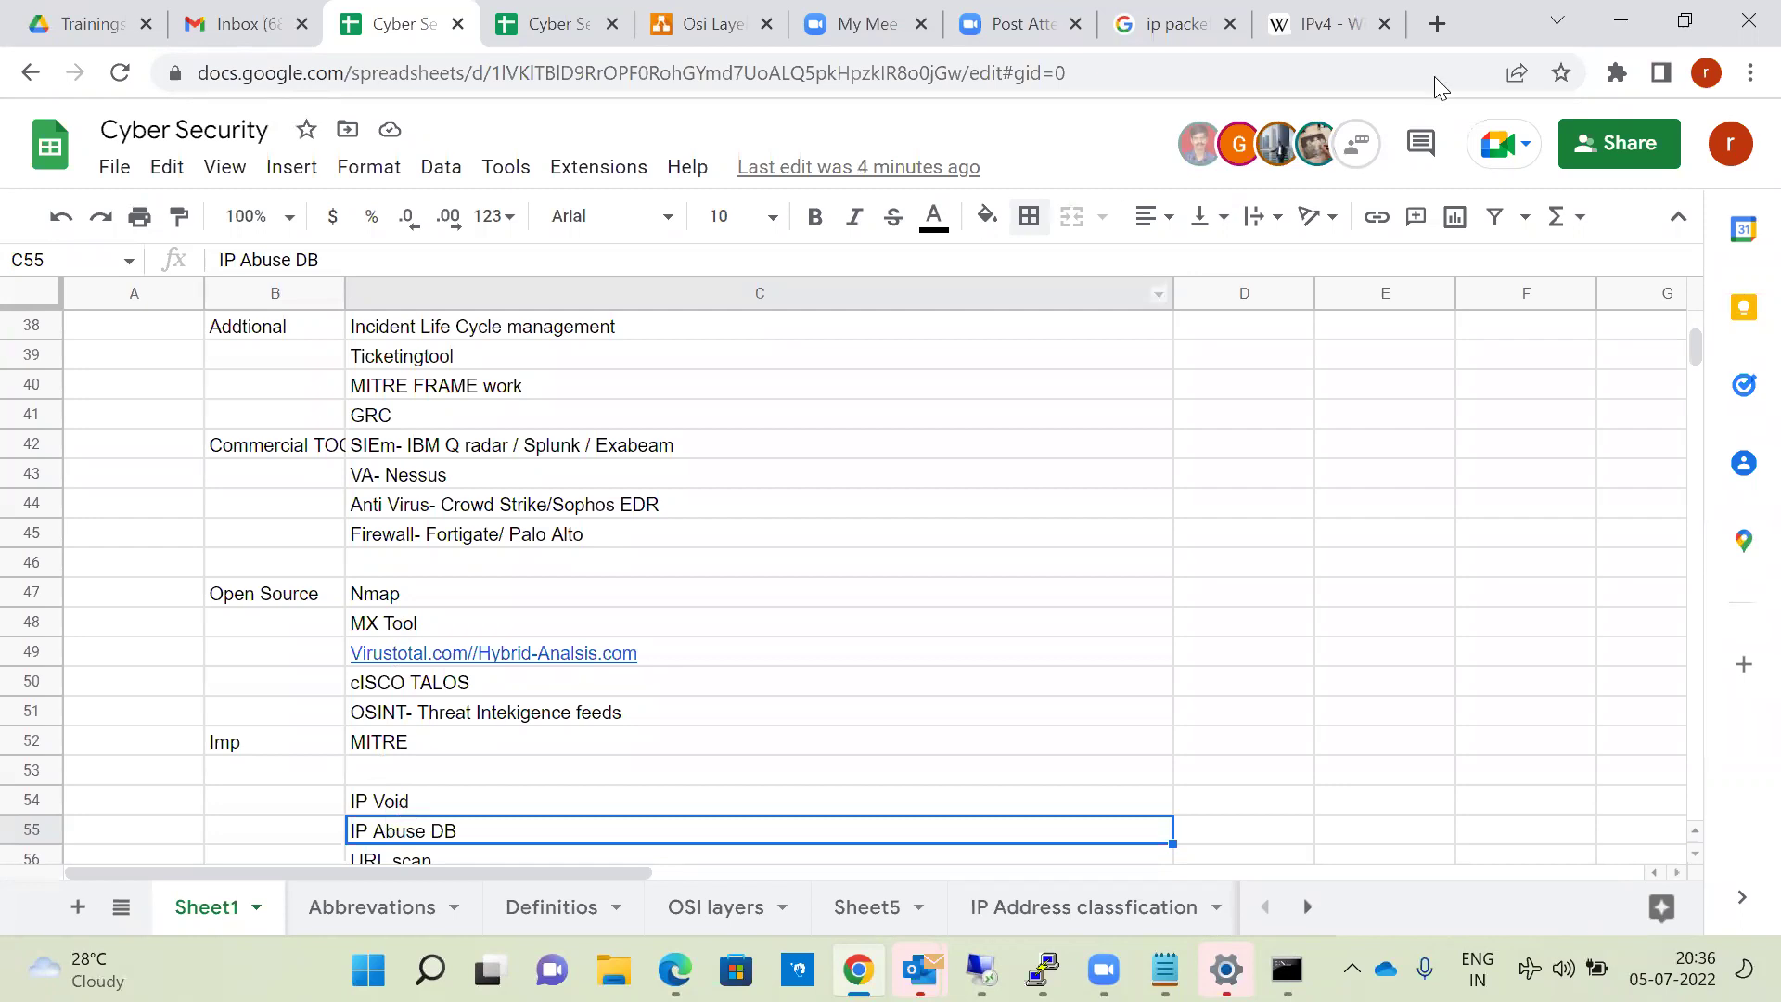
# Step: Search Google for "mx tool" in a new browser tab and open another blank tab
pyautogui.click(1437, 24)
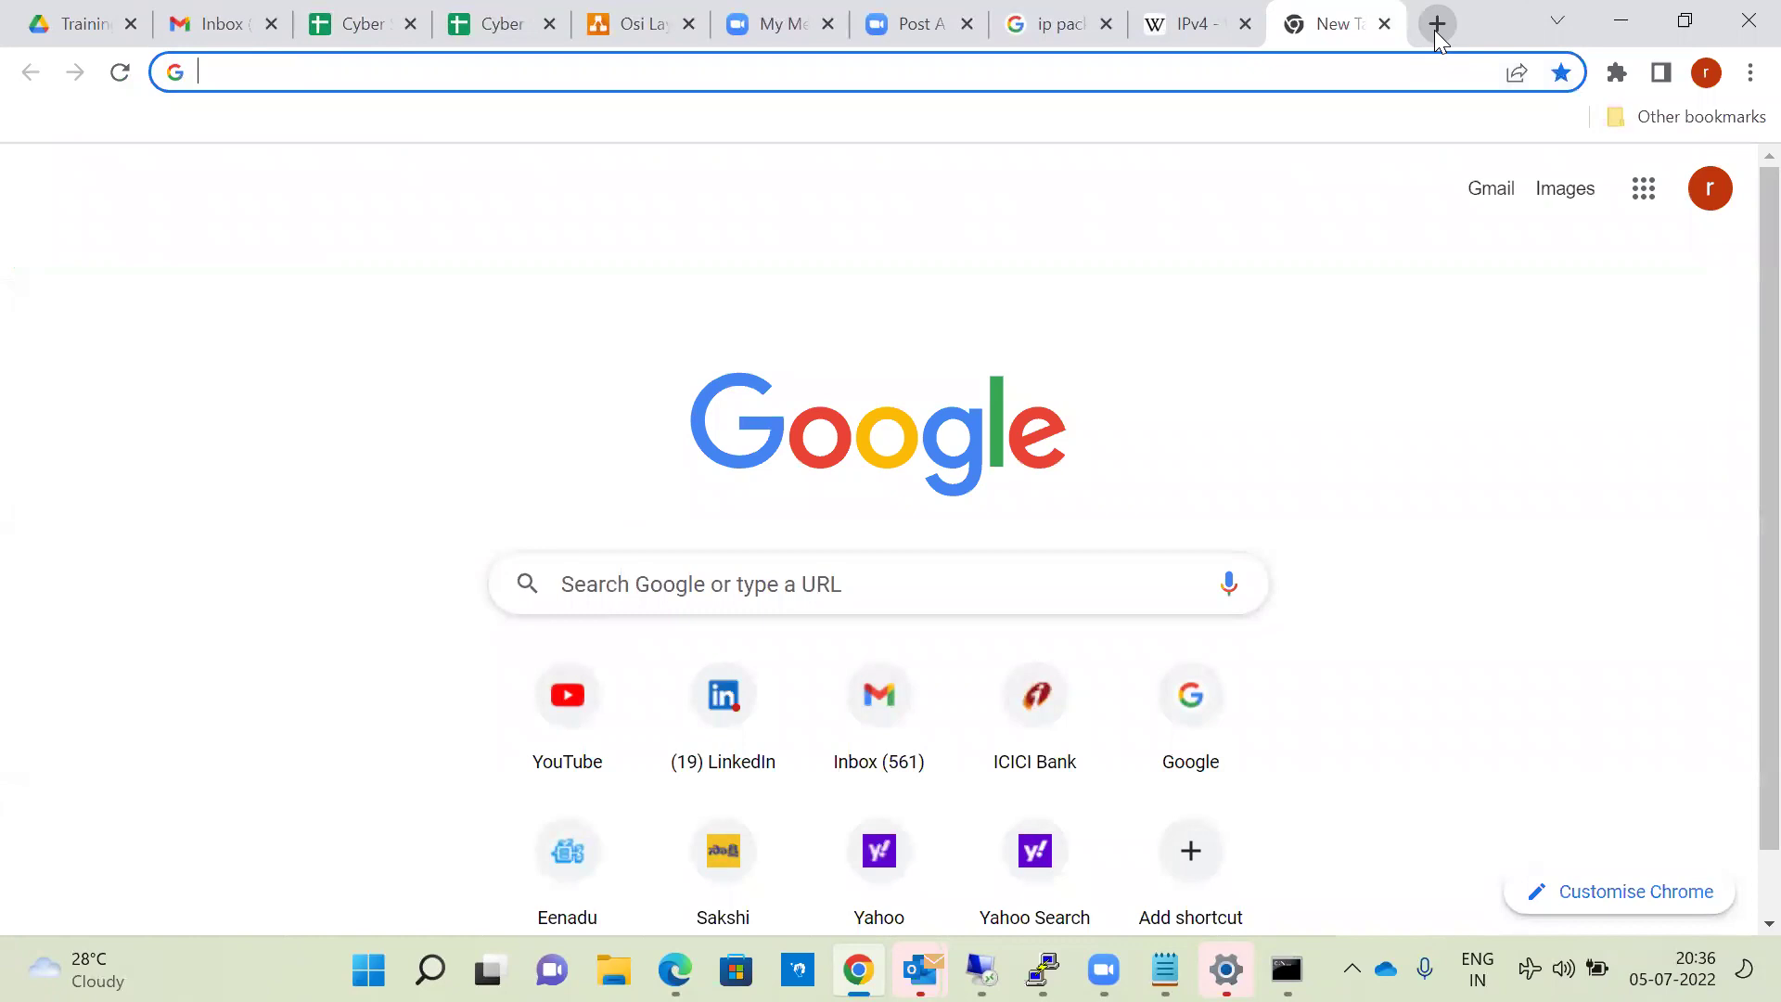
pyautogui.write('mx tool')
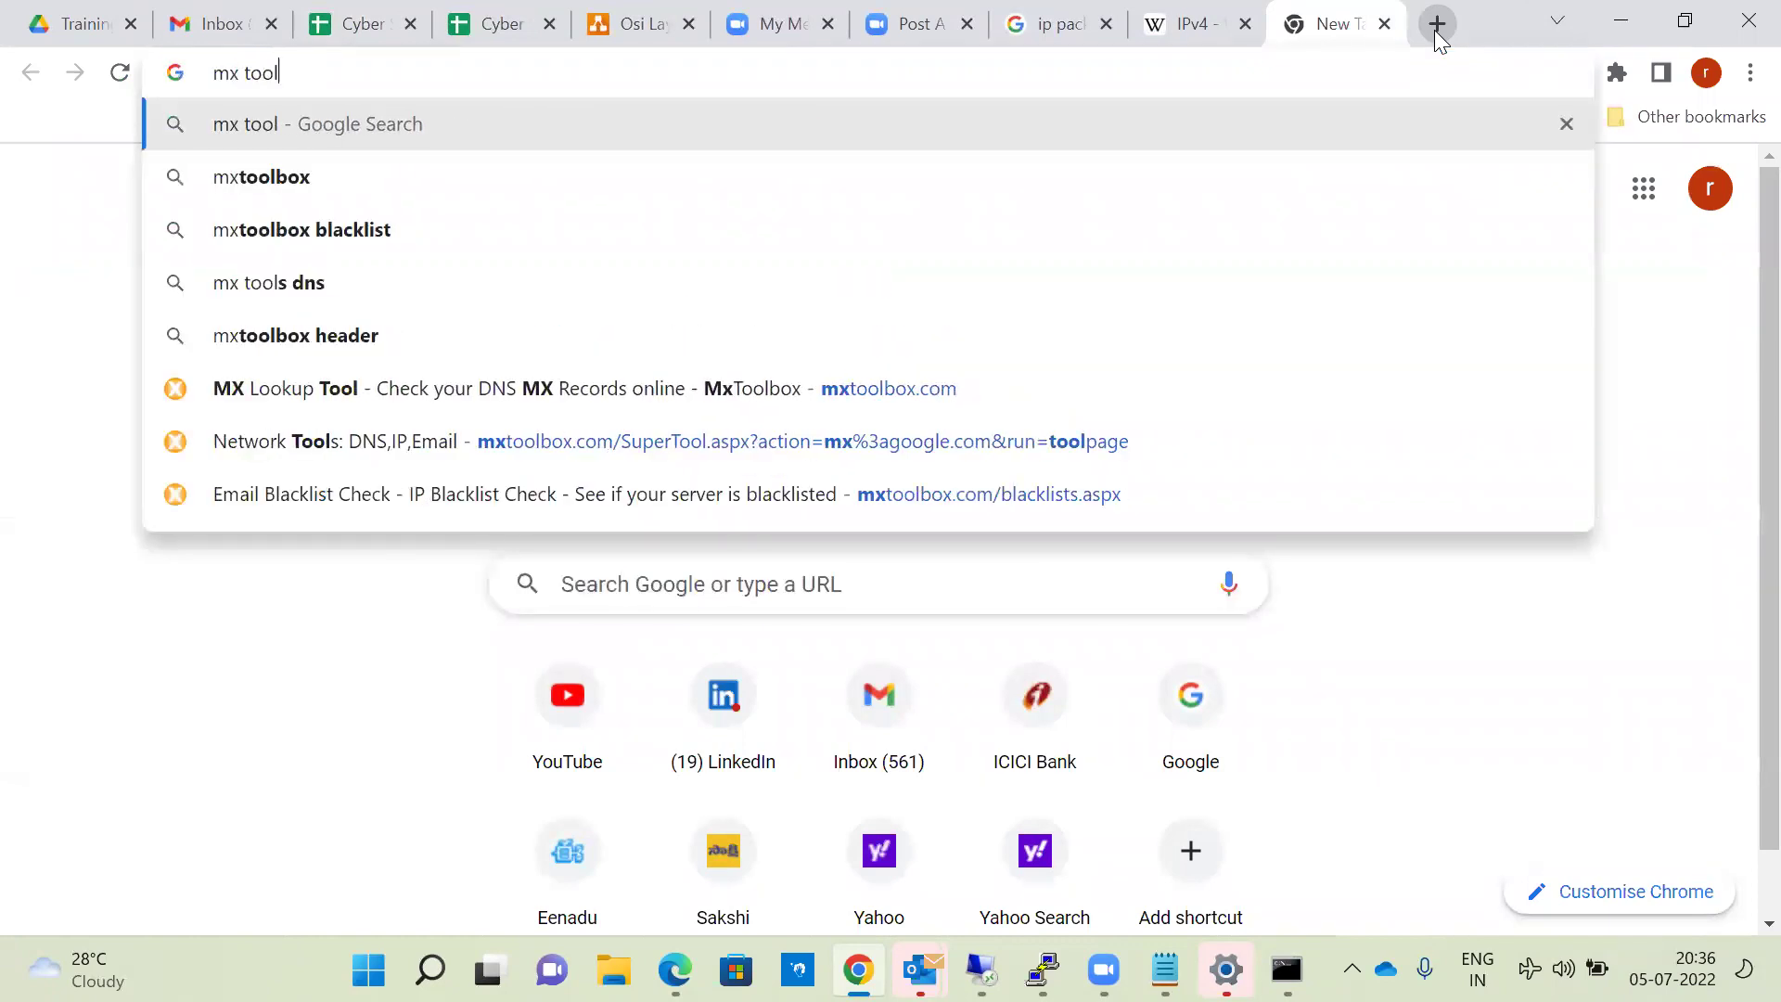
pyautogui.press('Return')
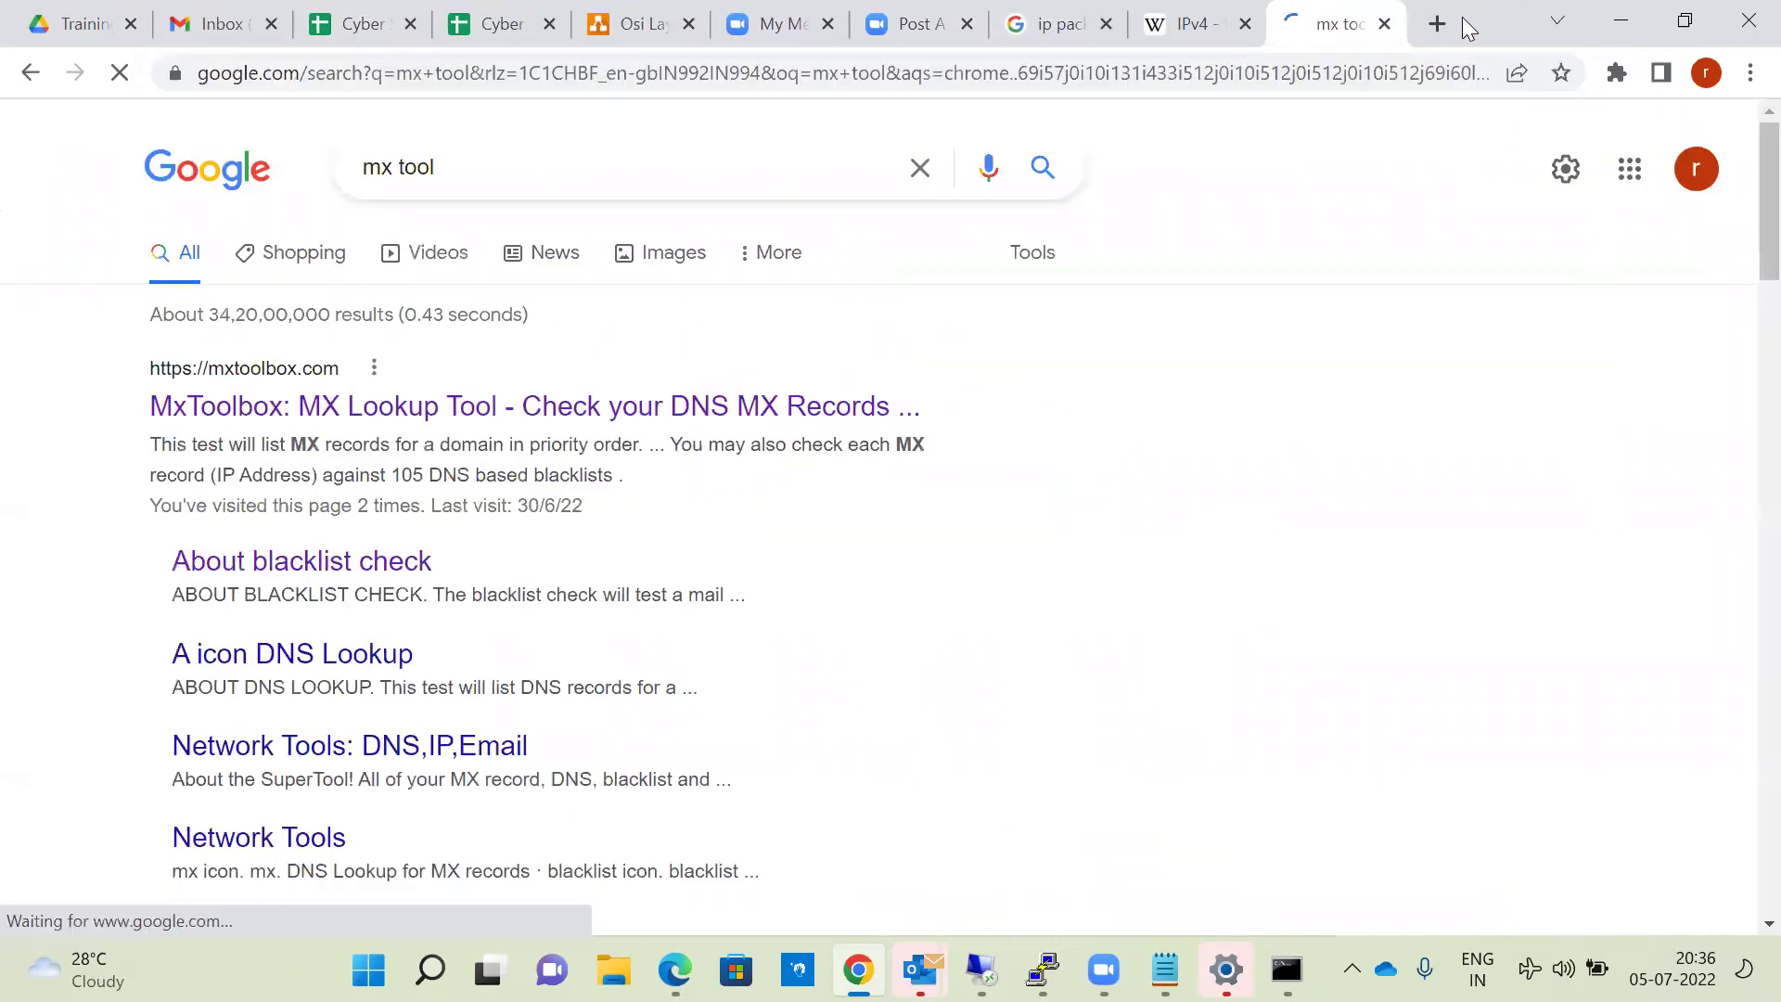
pyautogui.click(1437, 24)
pyautogui.click(1267, 75)
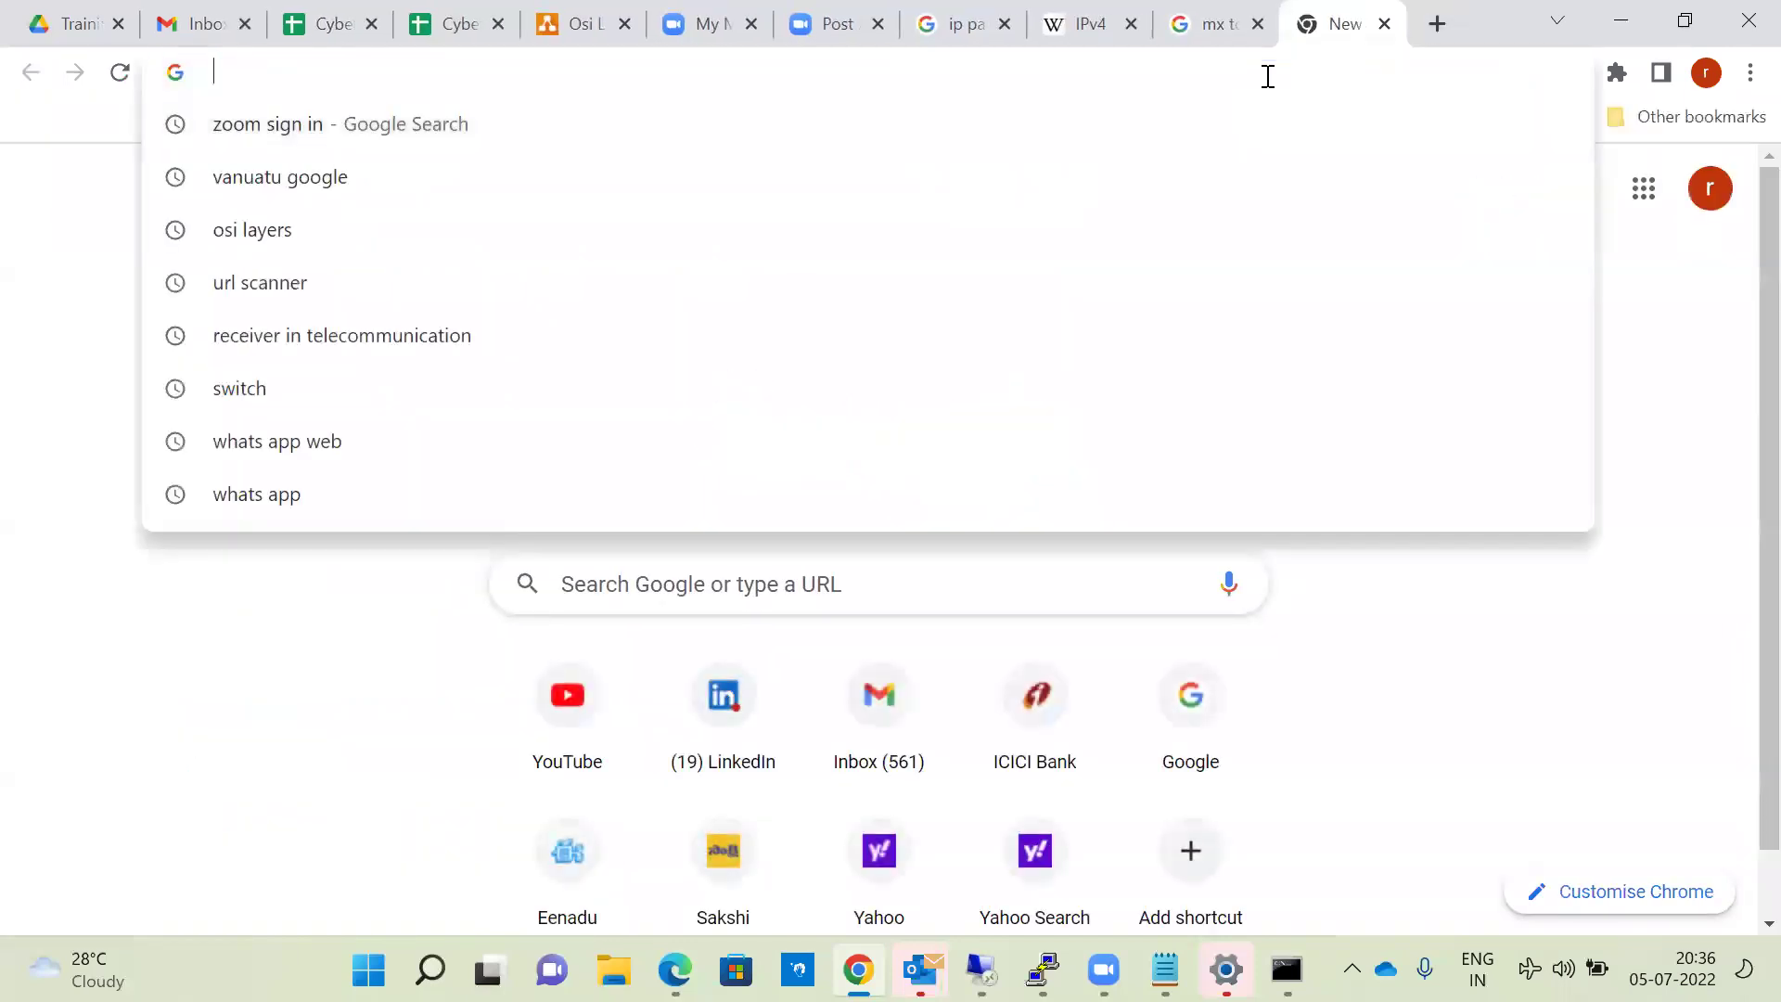
pyautogui.write('viruatotal.com')
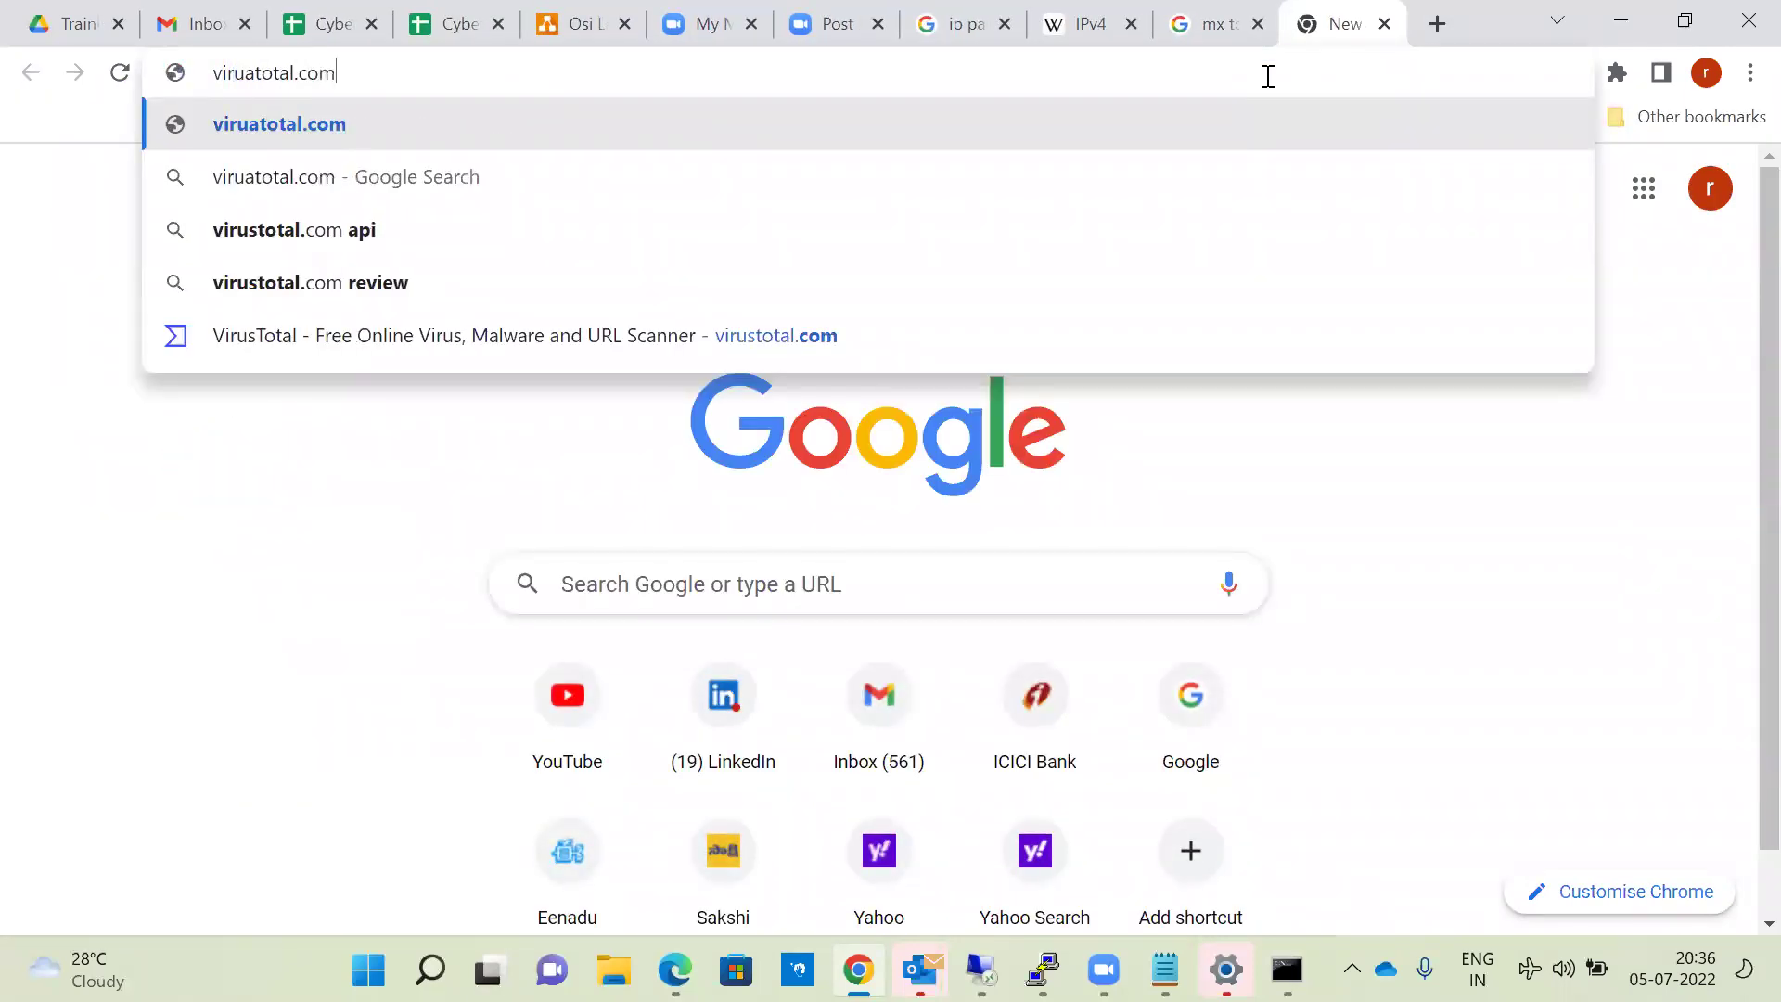
pyautogui.press('Return')
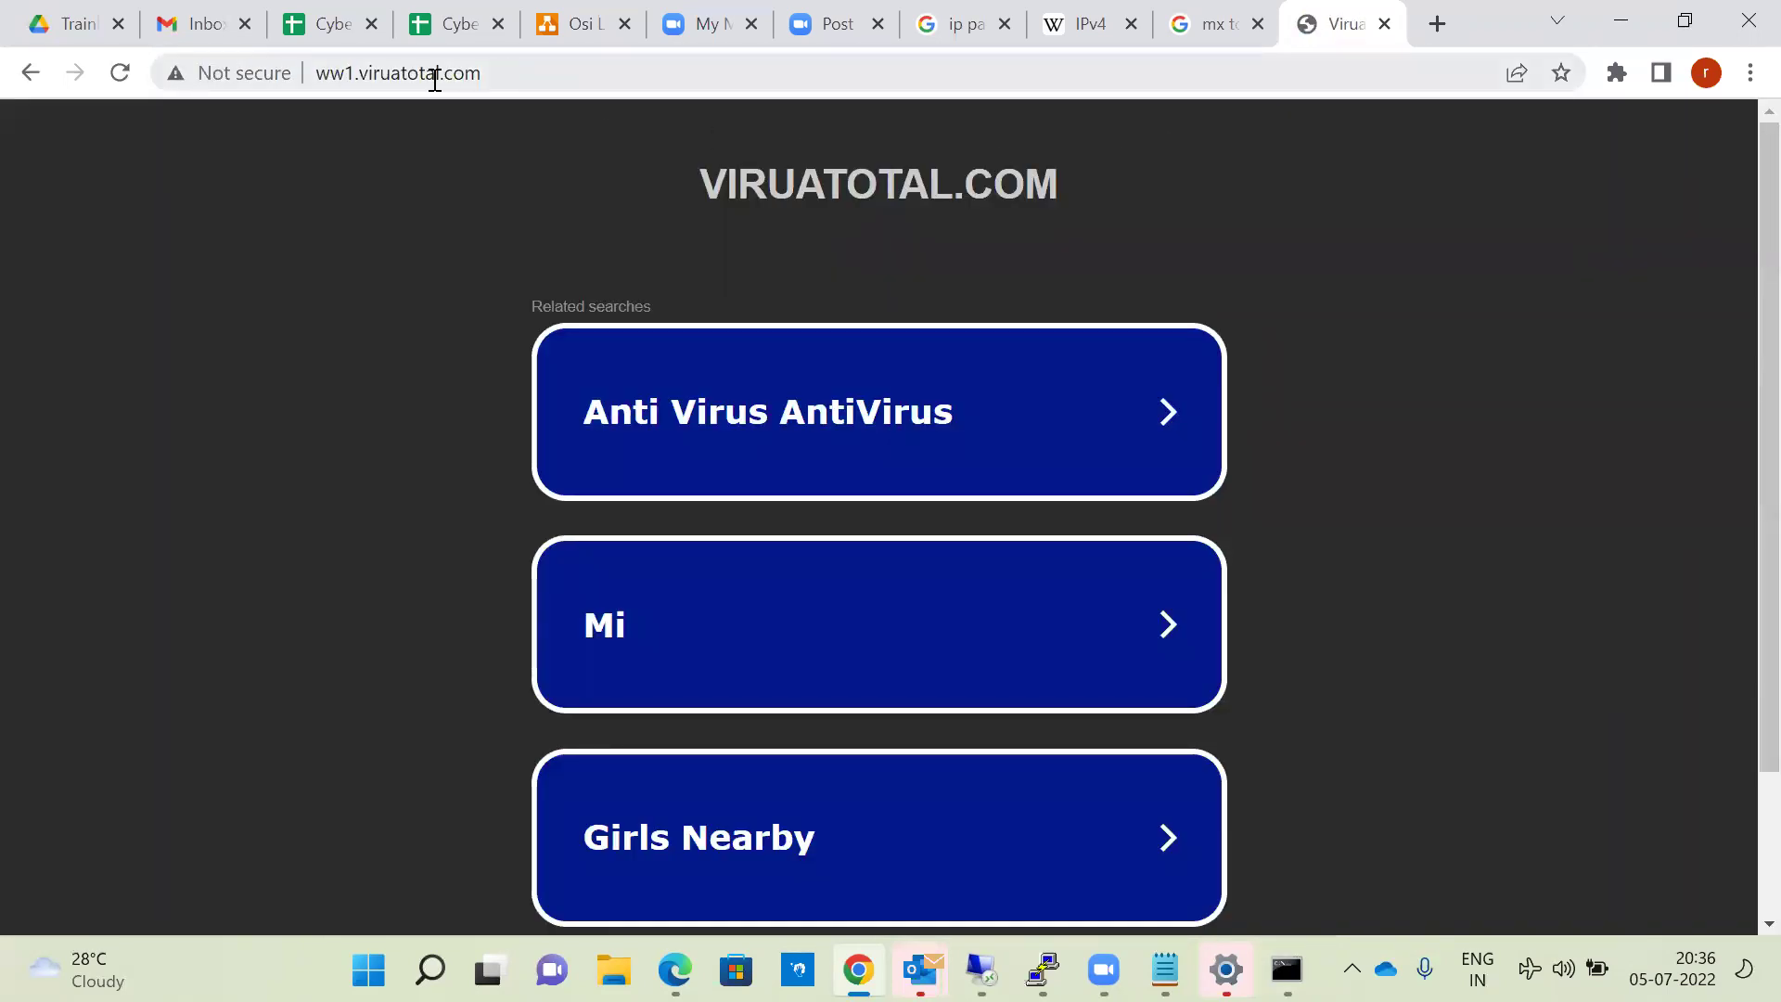
pyautogui.click(27, 74)
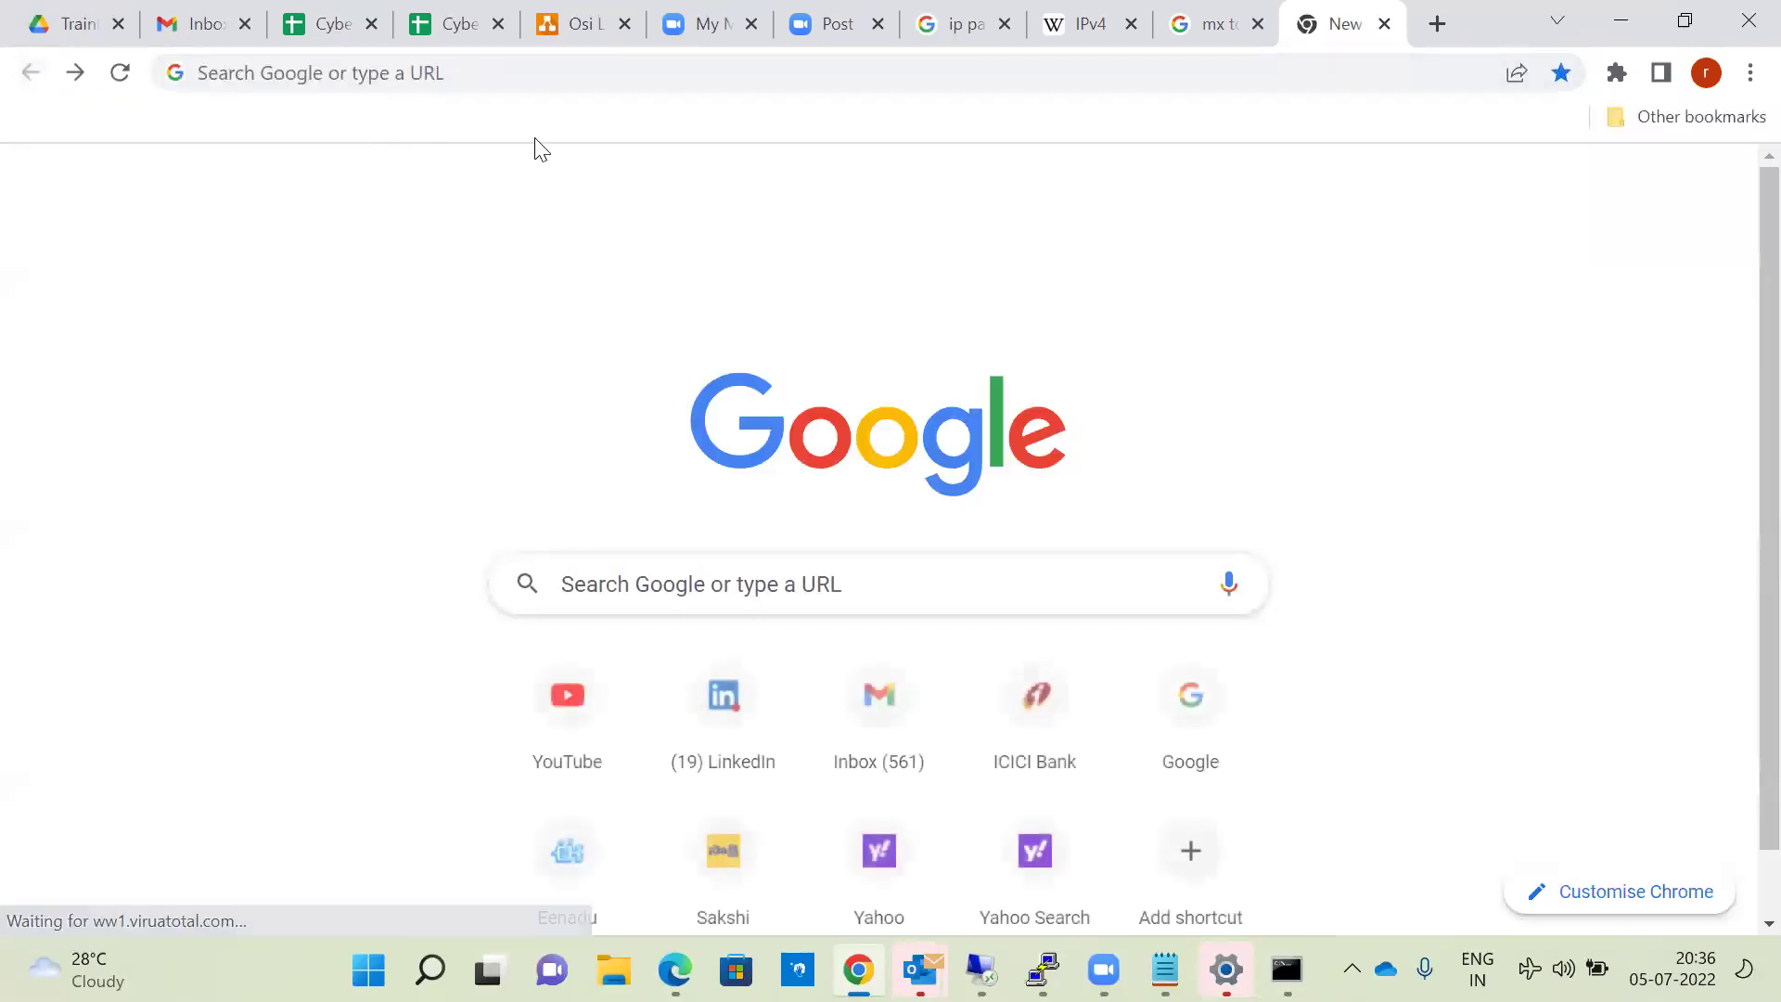
# Step: Open the website virustotal.com in the blank browser tab
pyautogui.click(513, 72)
pyautogui.write('virustota')
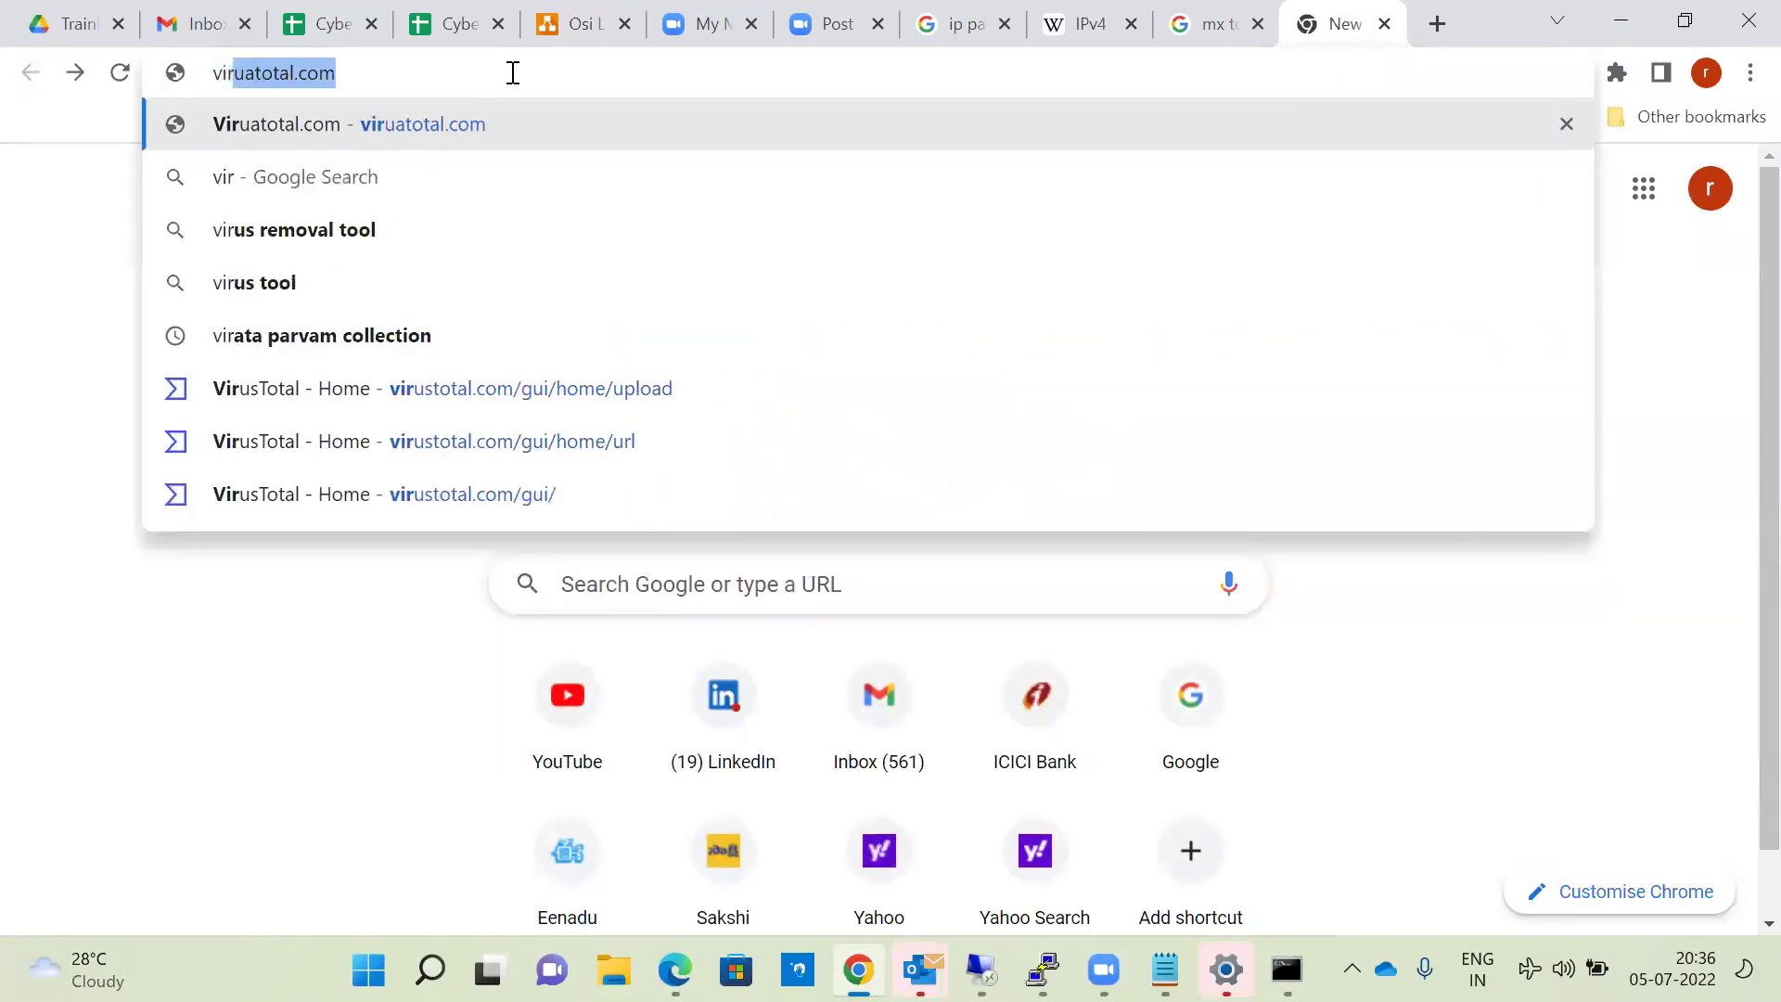
pyautogui.write('l.com')
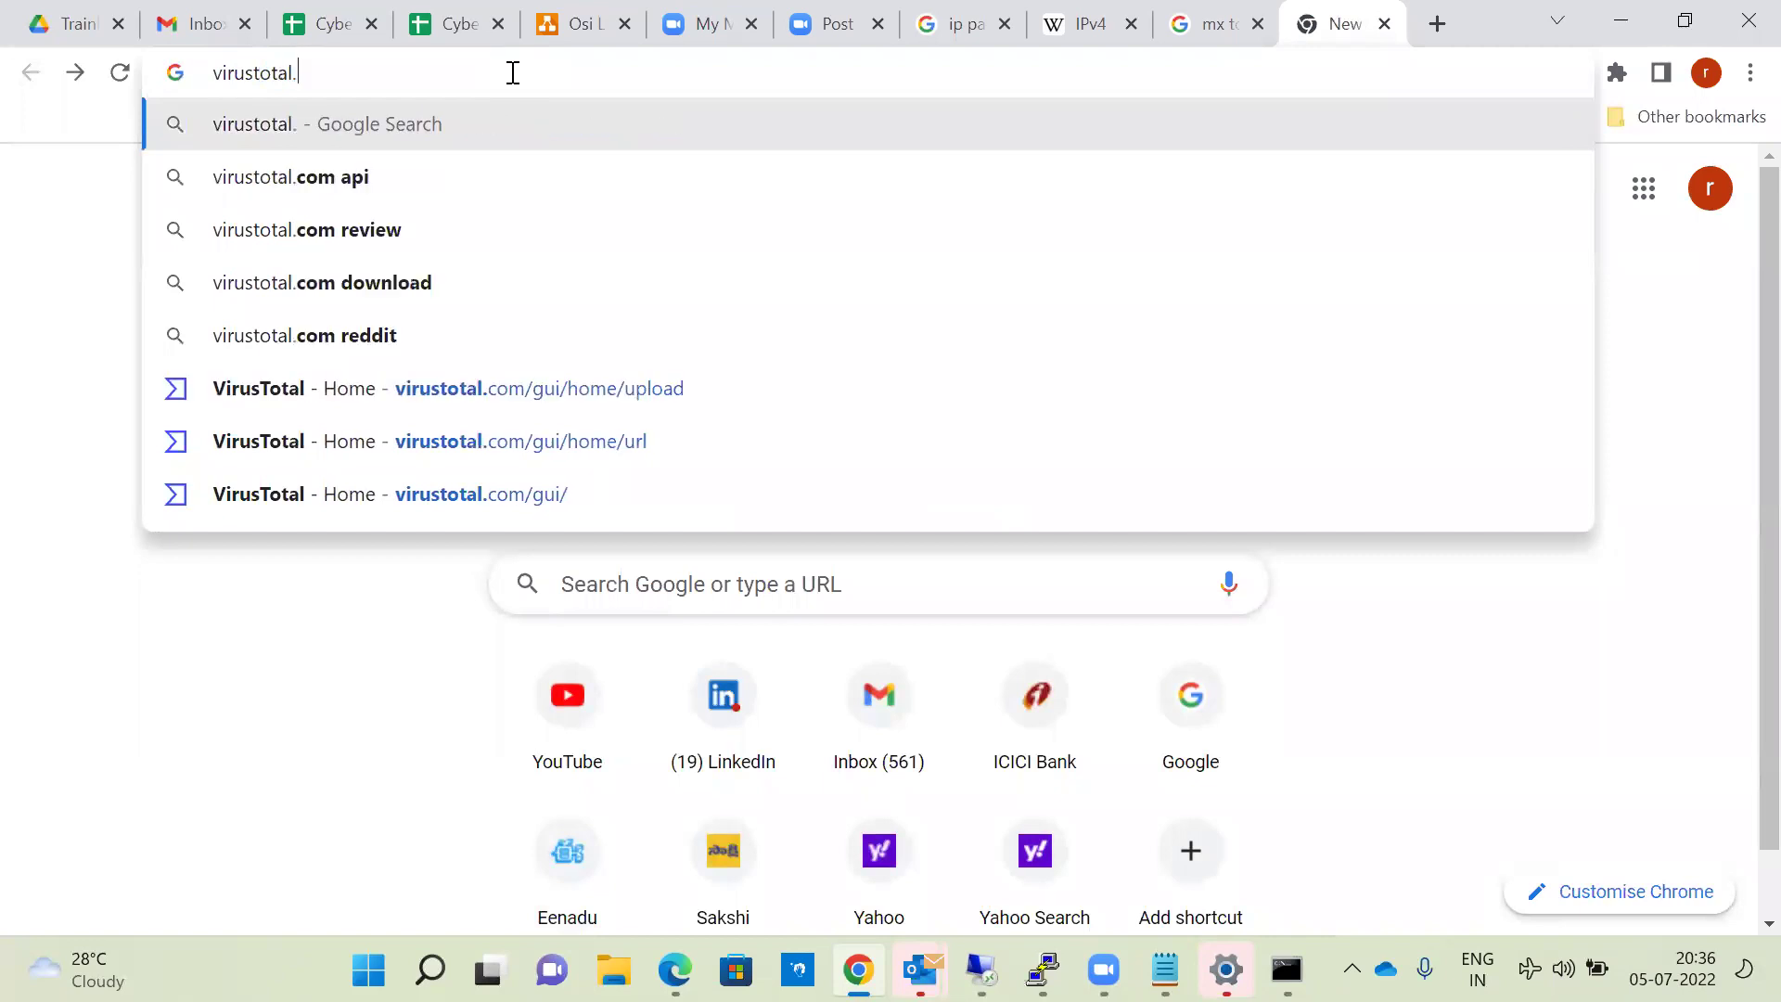
pyautogui.press('Return')
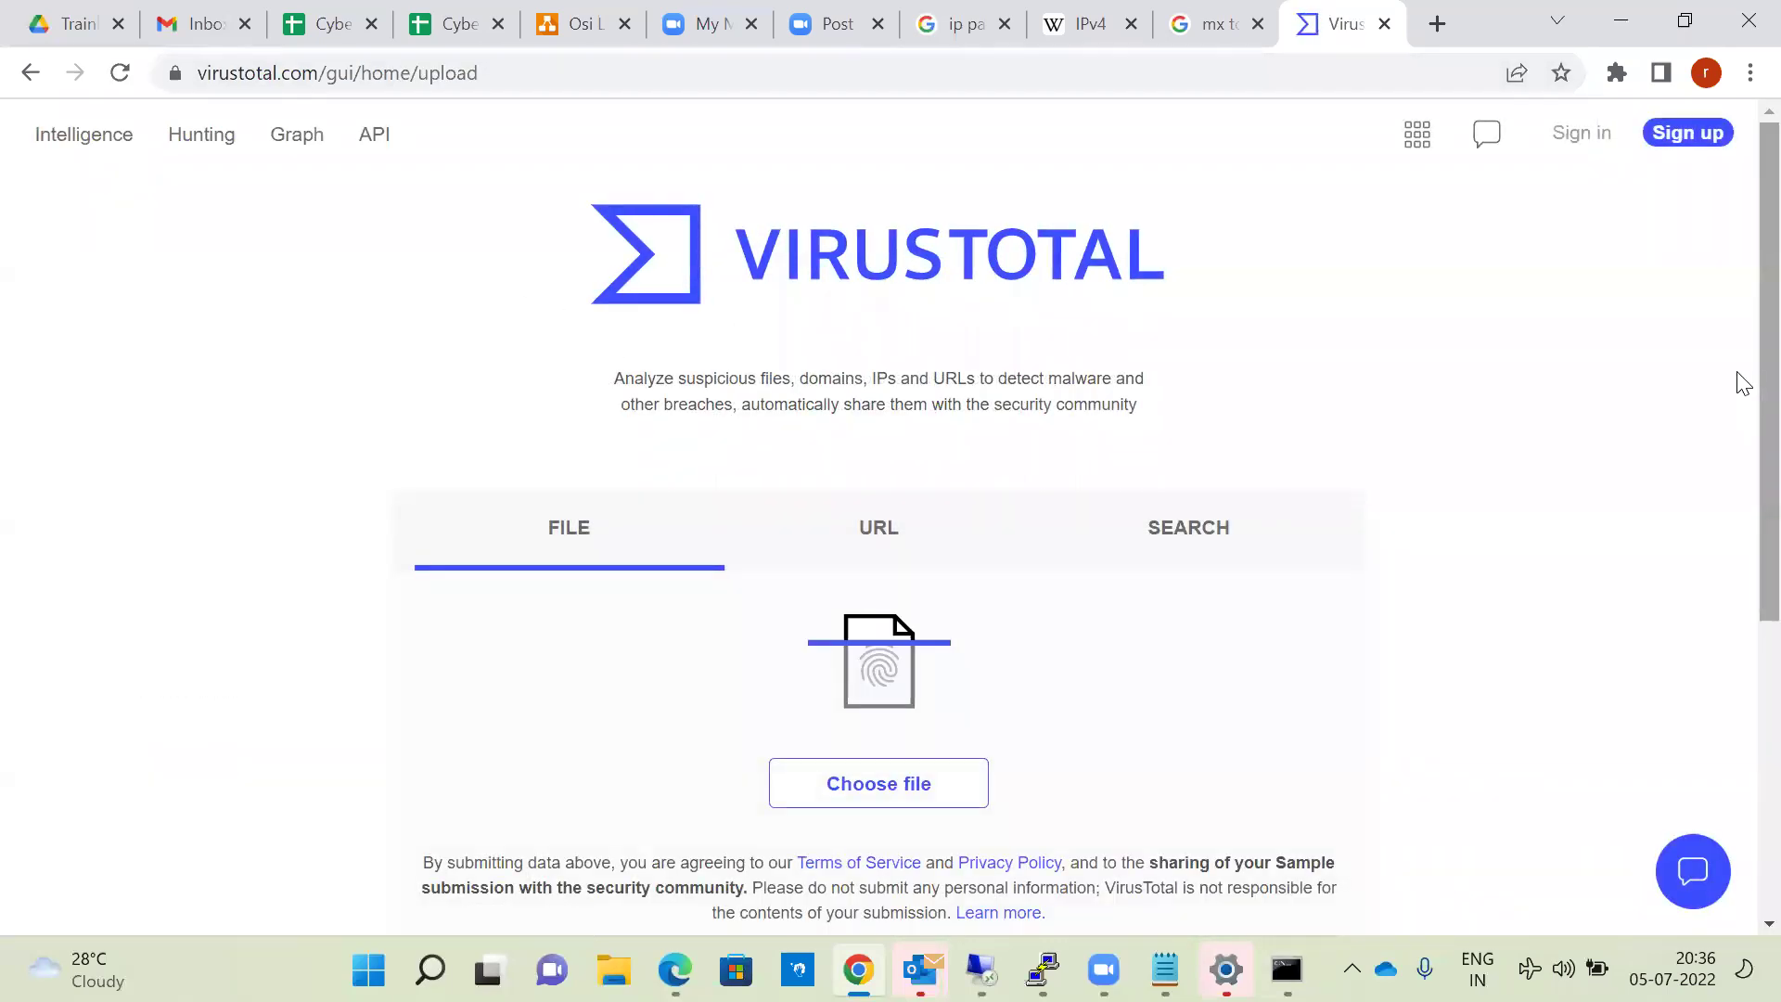
# Step: View the URL scan option and look up the IP address 1.1.1.1 with VirusTotal's search
pyautogui.scroll(-1, 1737, 408)
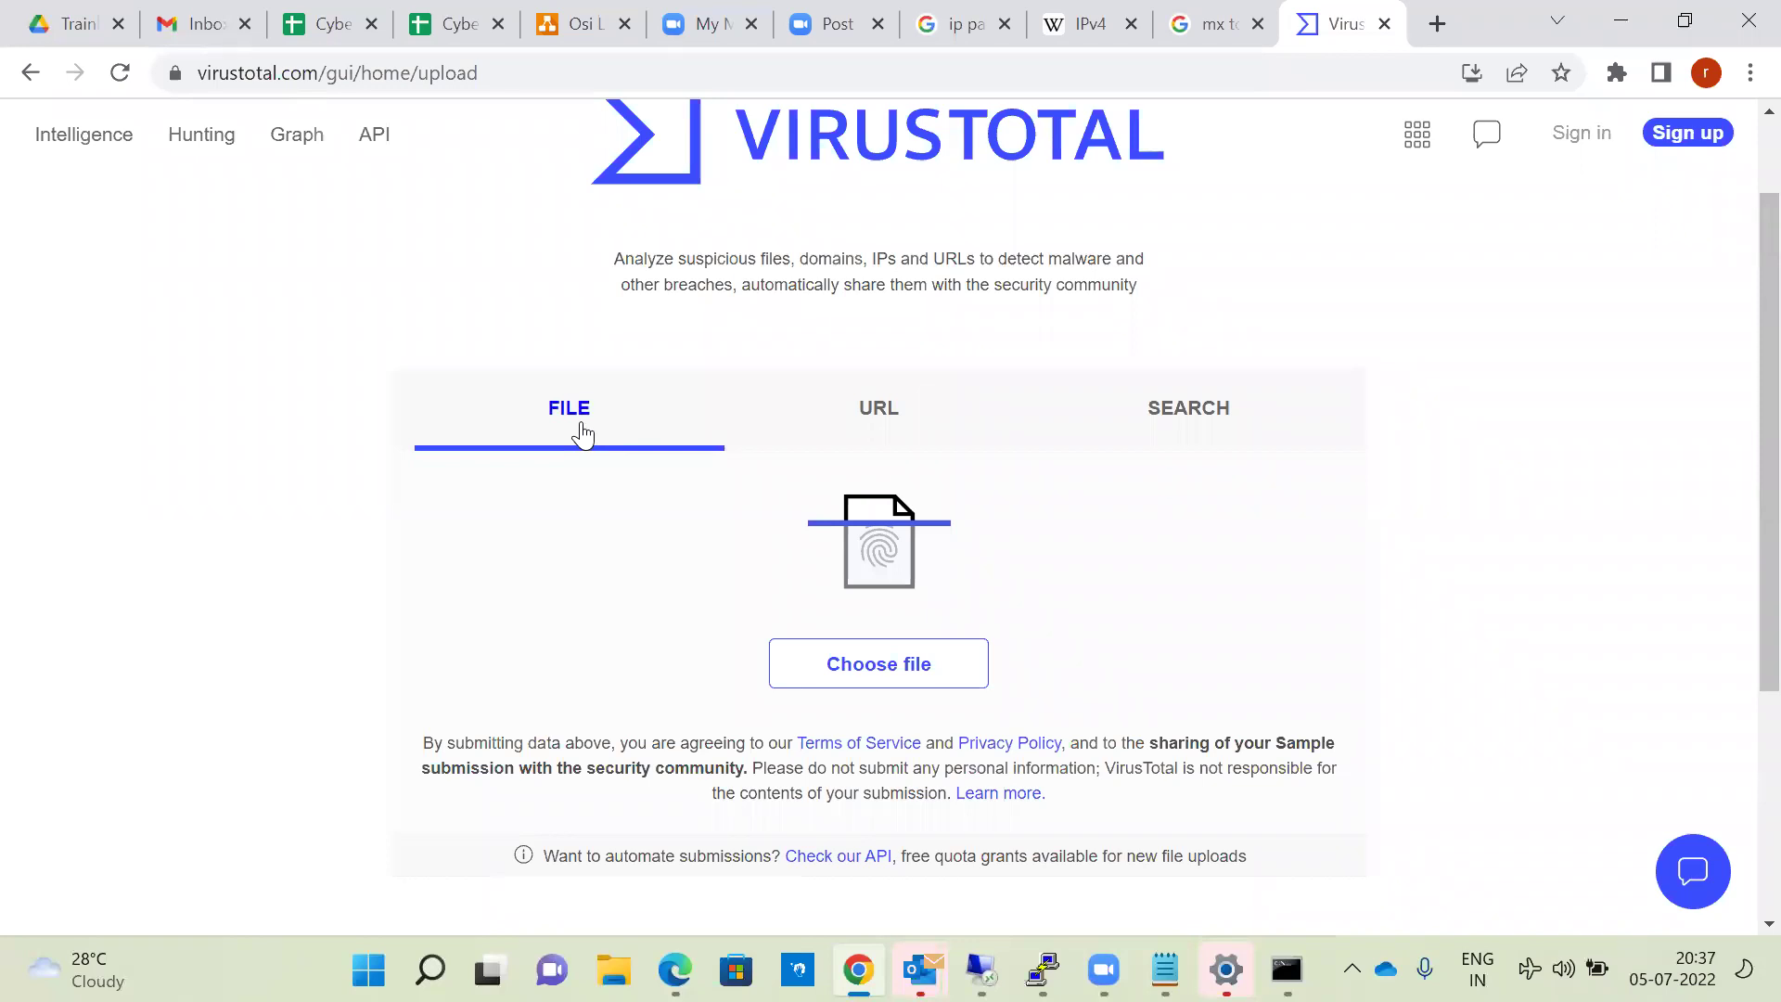
pyautogui.click(873, 417)
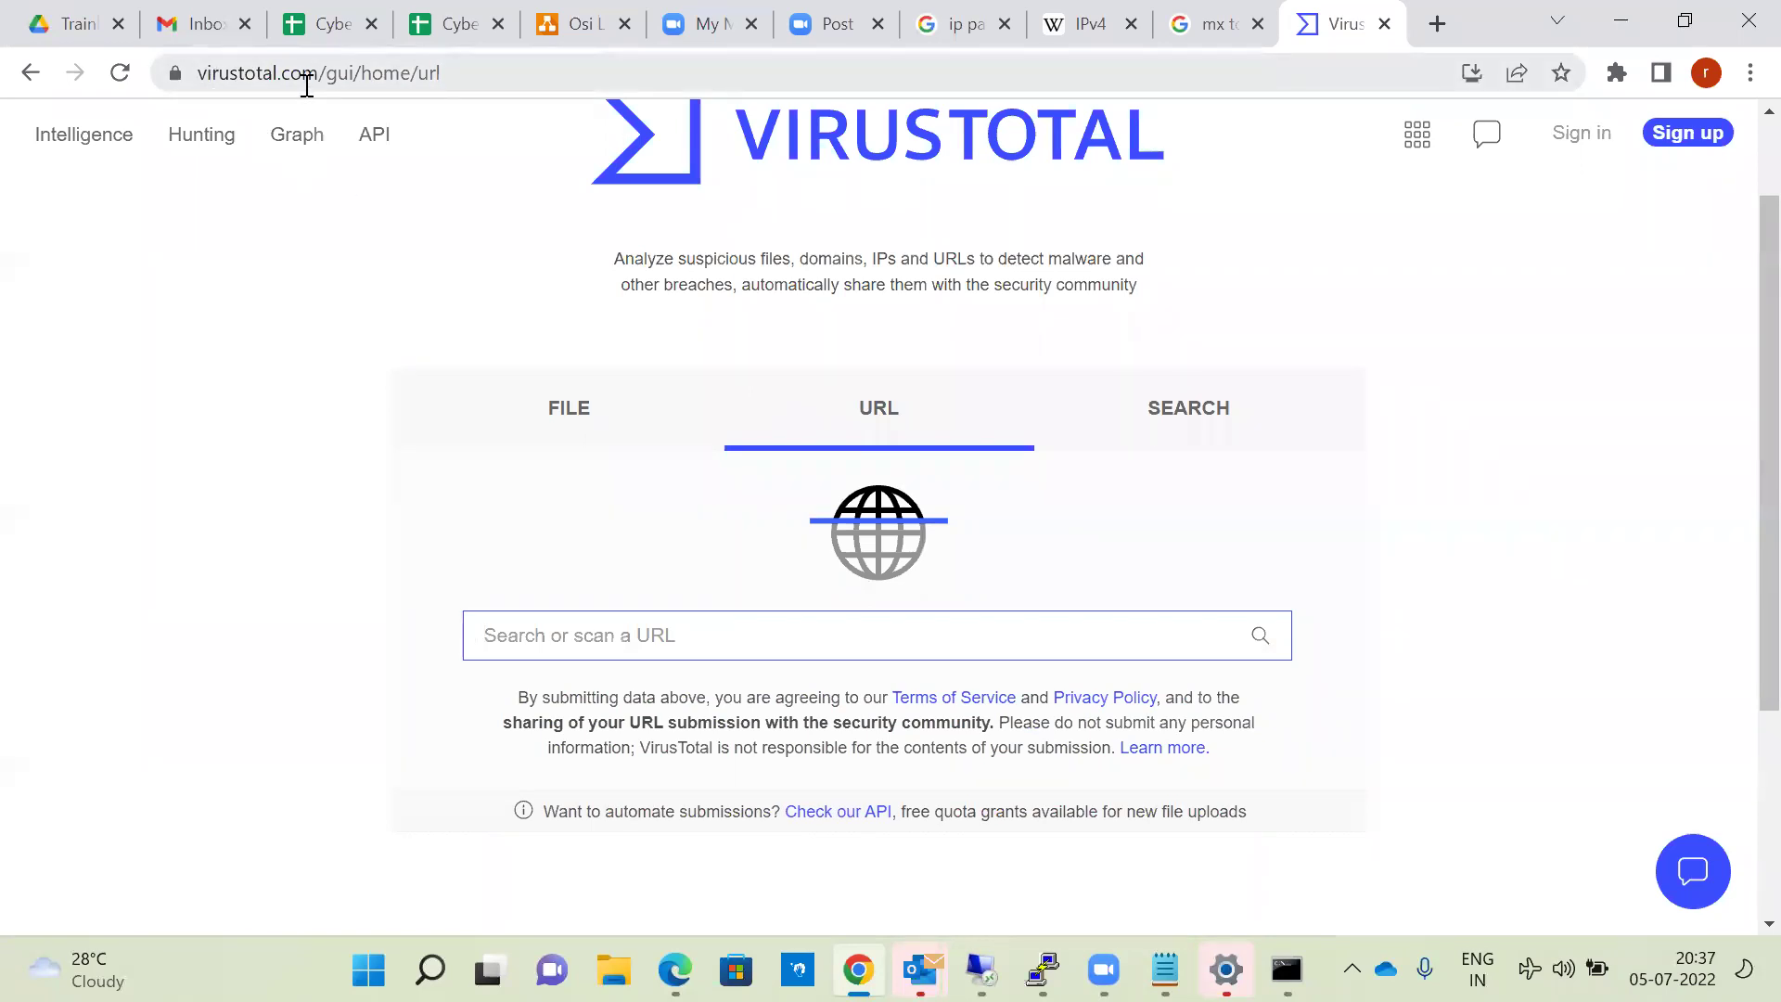
pyautogui.click(1156, 409)
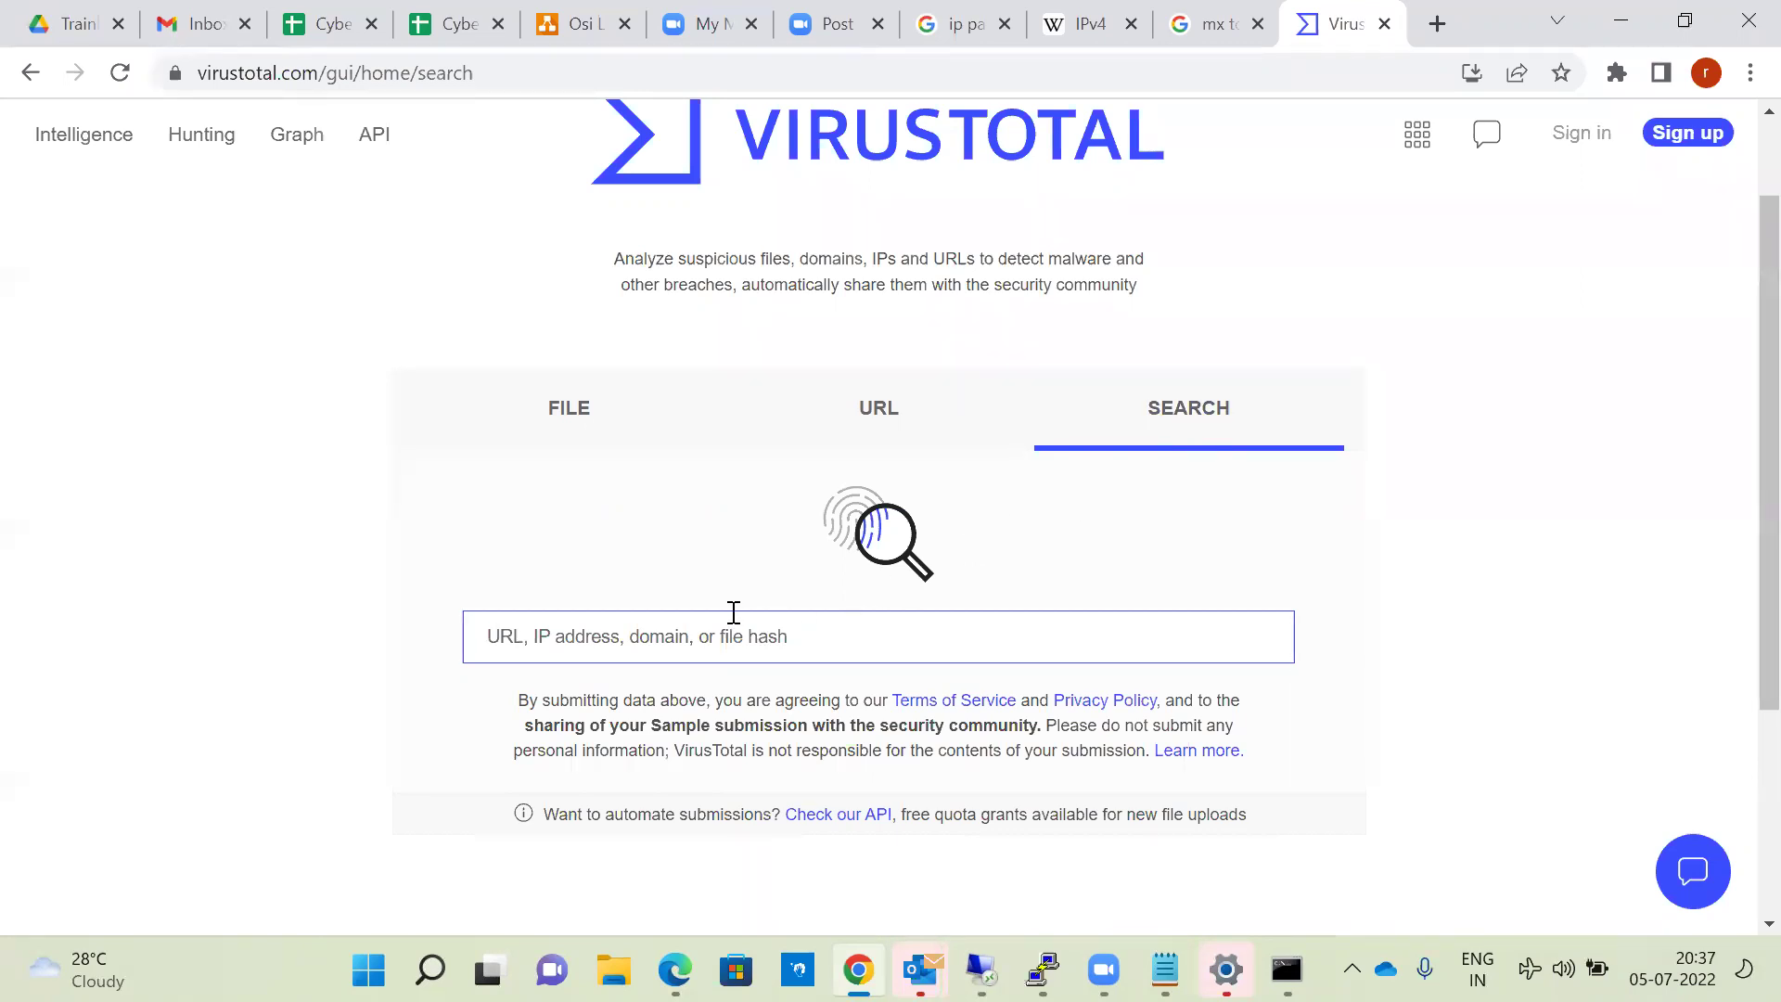
pyautogui.write('1.1.1.1')
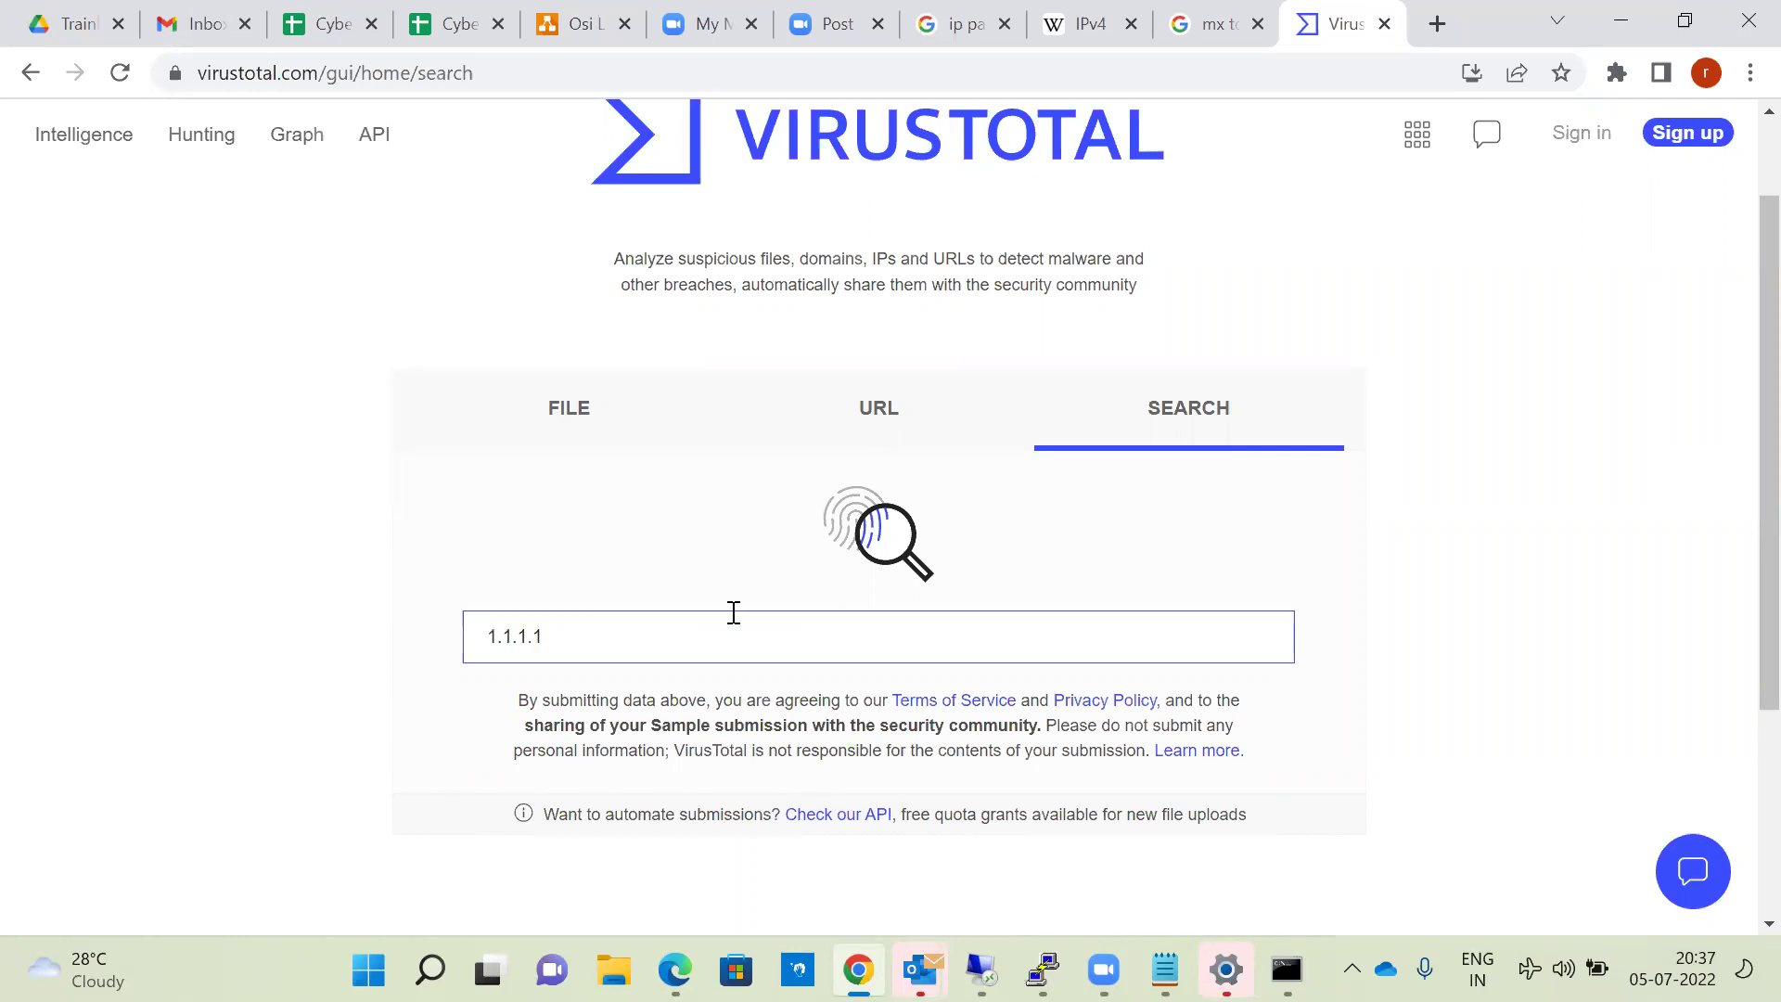
pyautogui.press('Return')
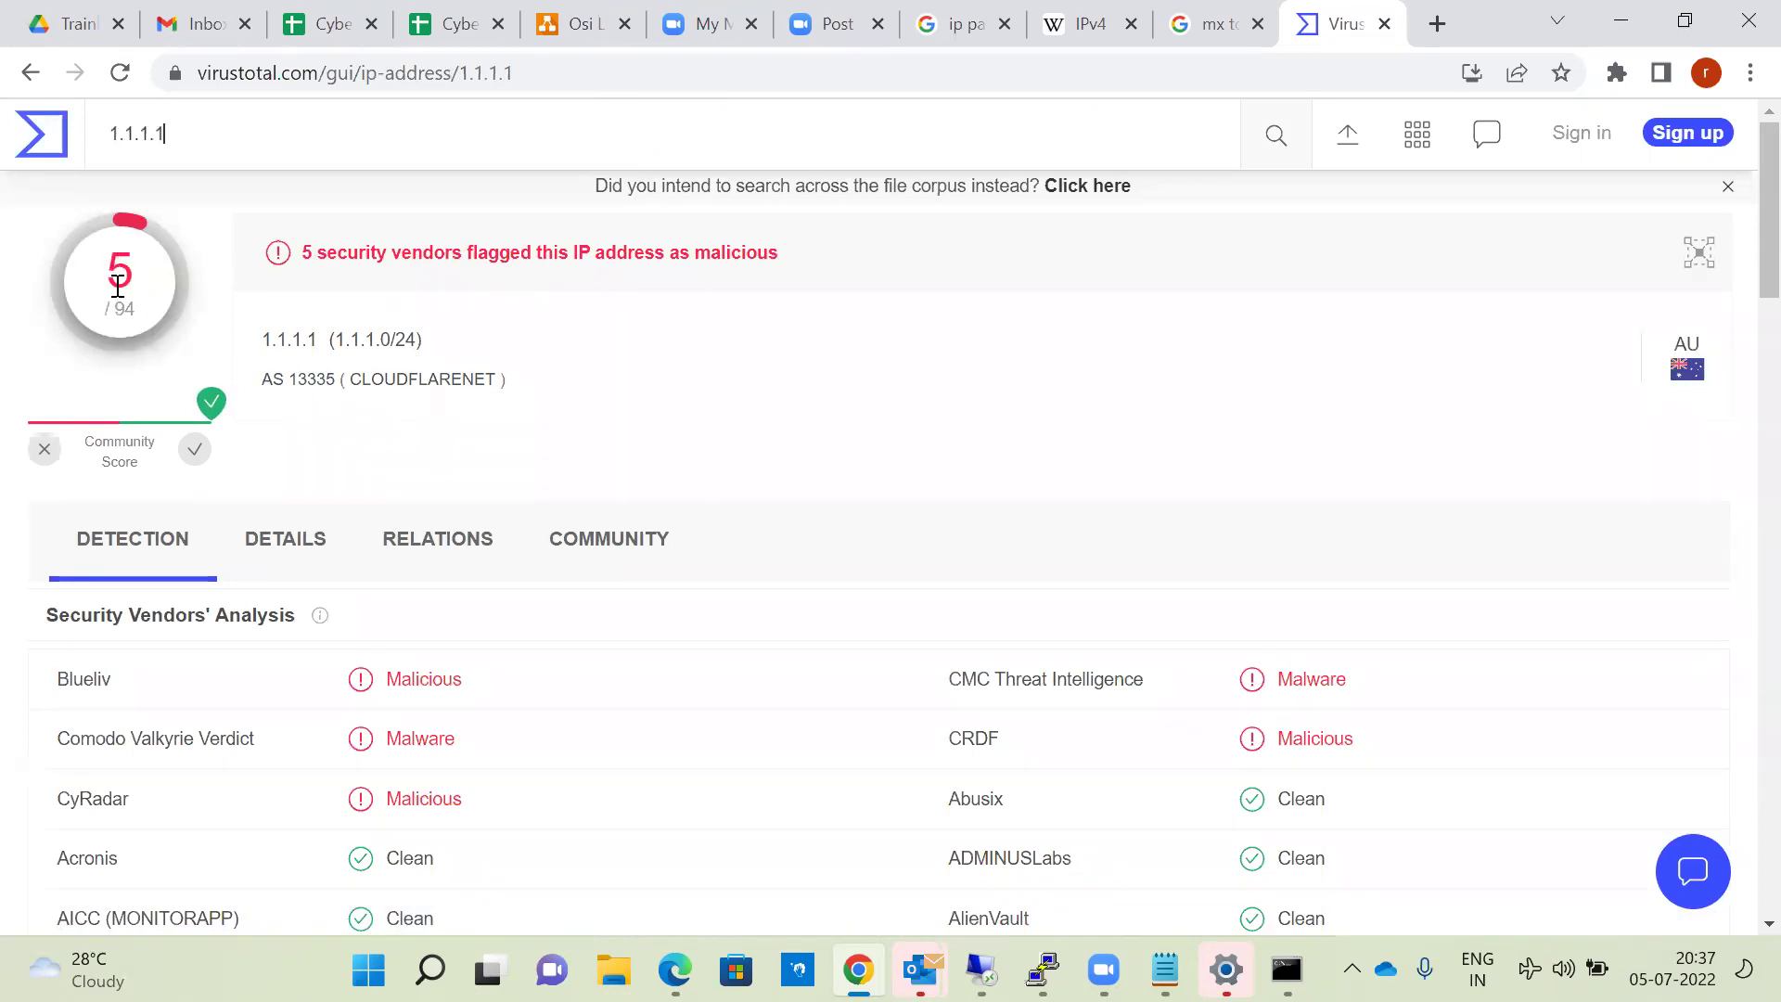
# Step: Examine the detection score and the security vendors' analysis for 1.1.1.1
pyautogui.moveTo(104, 278); pyautogui.dragTo(147, 295)
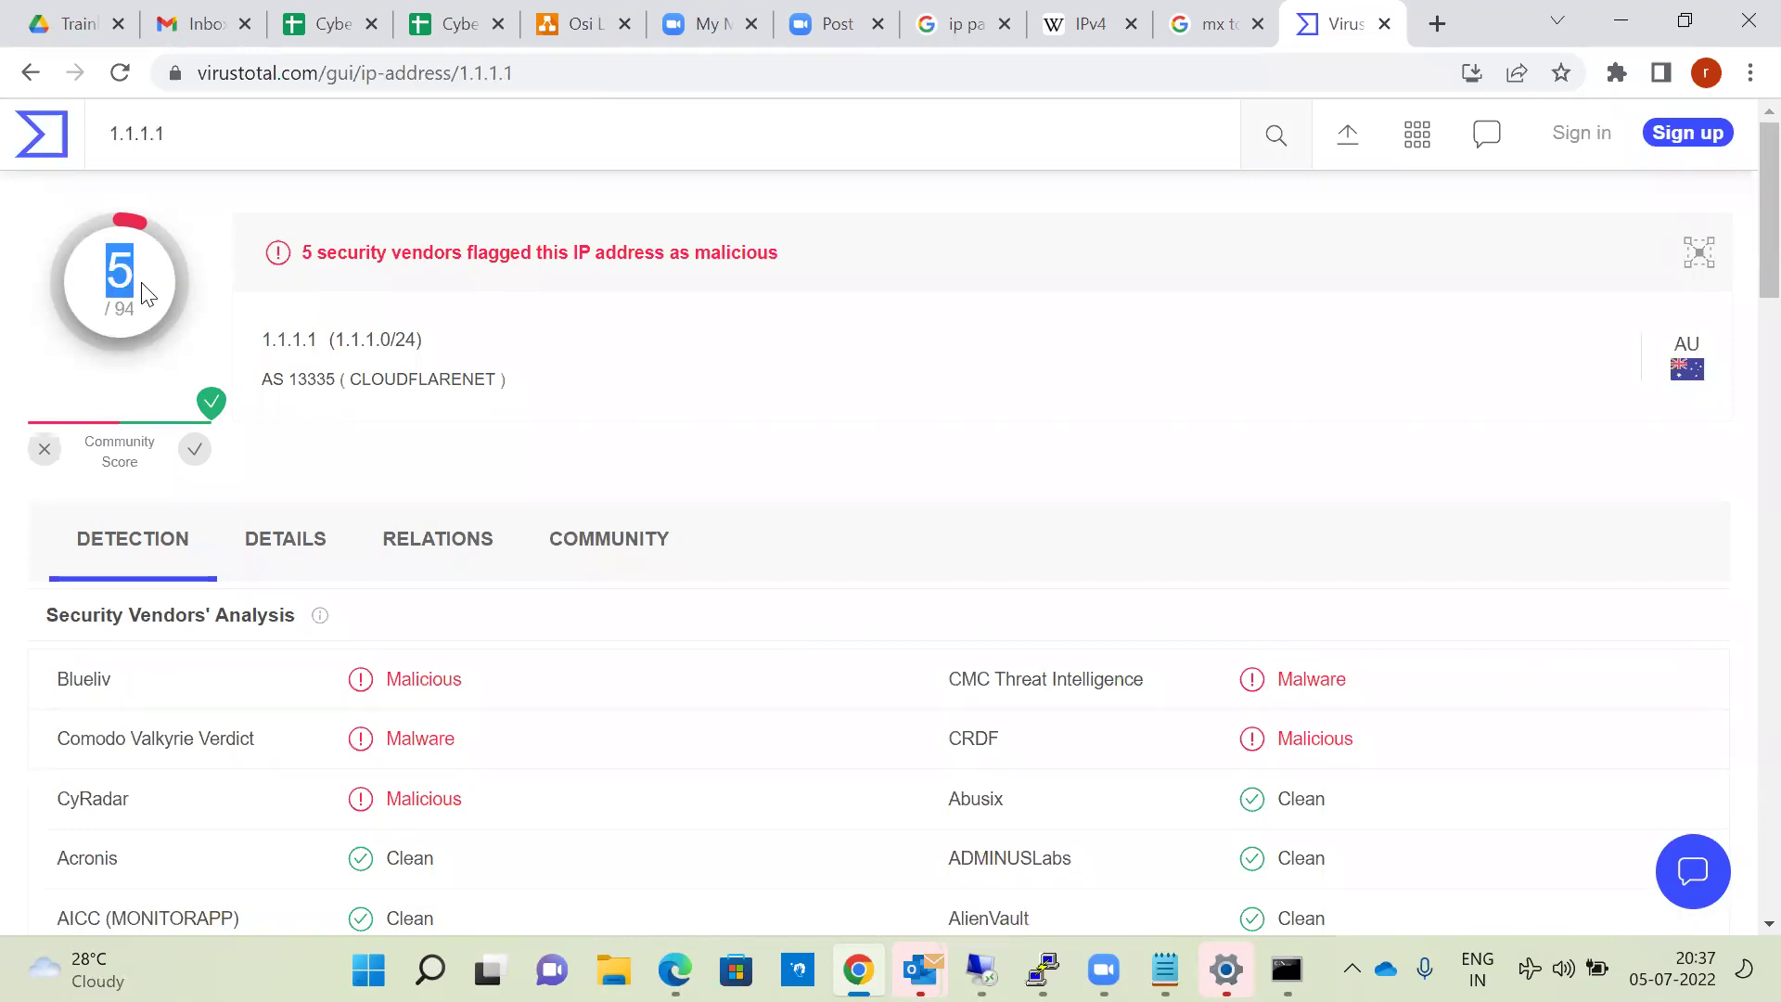
pyautogui.click(150, 309)
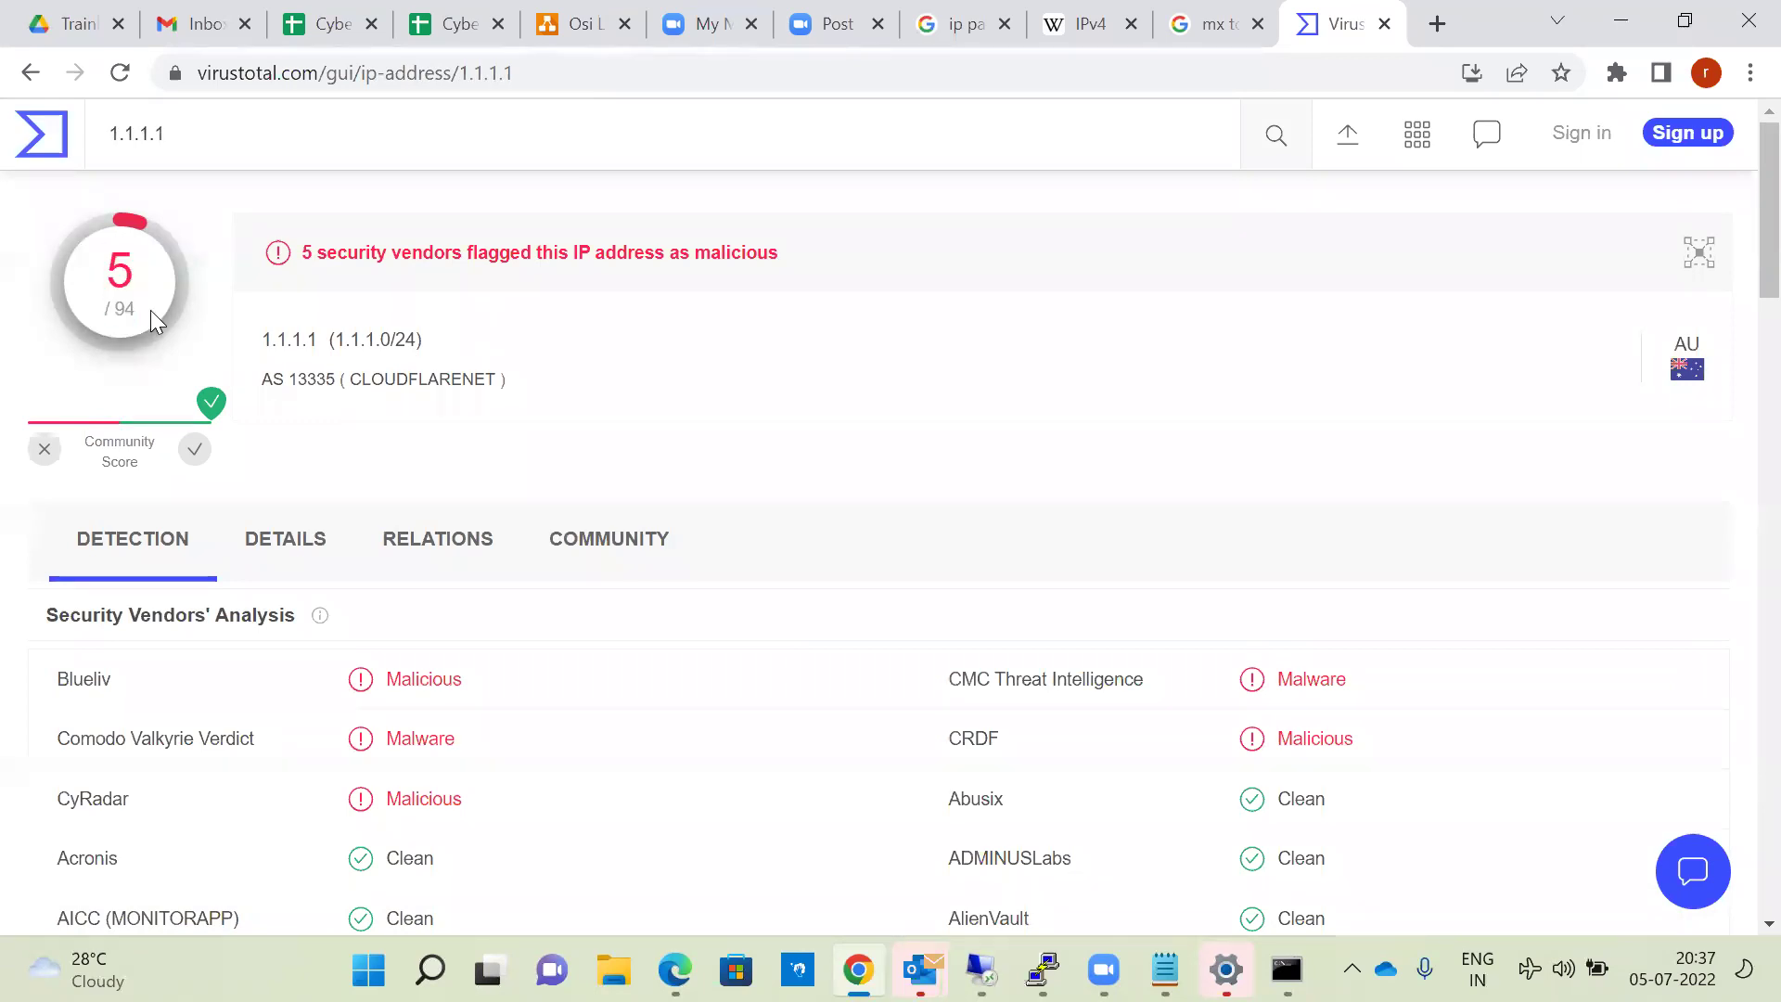
pyautogui.moveTo(126, 306); pyautogui.dragTo(93, 275)
pyautogui.click(137, 285)
pyautogui.scroll(-2, 962, 359)
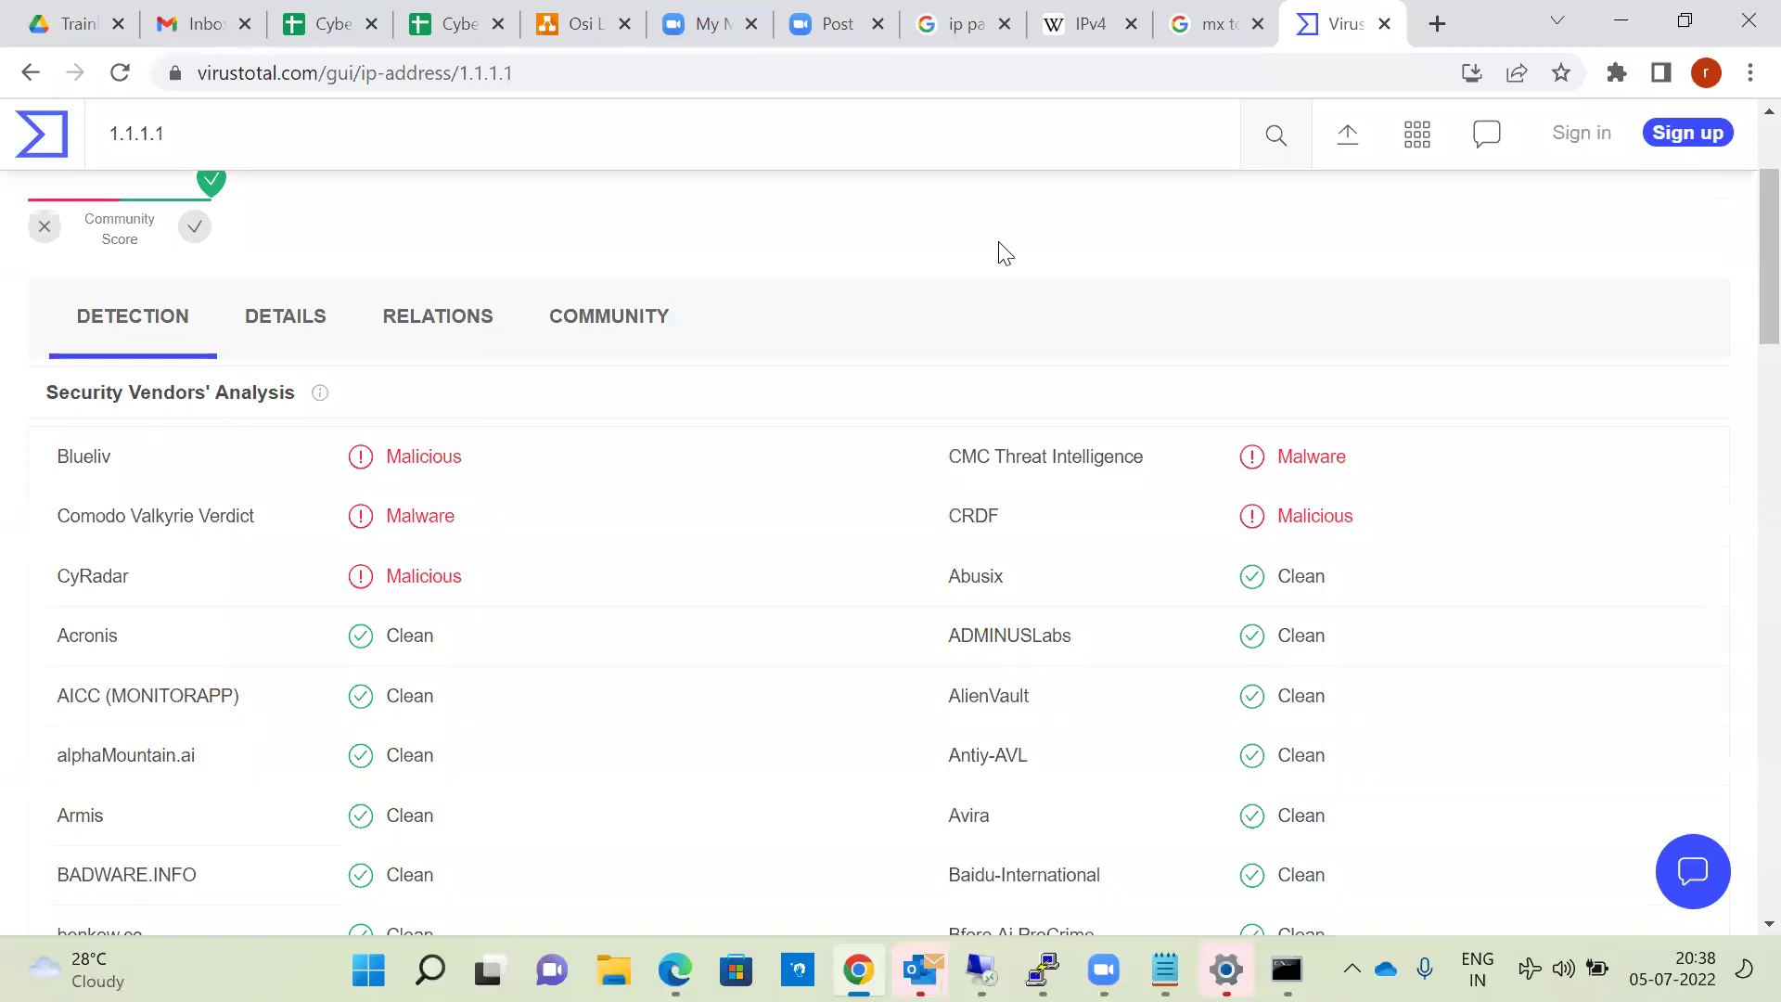
pyautogui.scroll(1, 1005, 253)
pyautogui.scroll(3, 1005, 253)
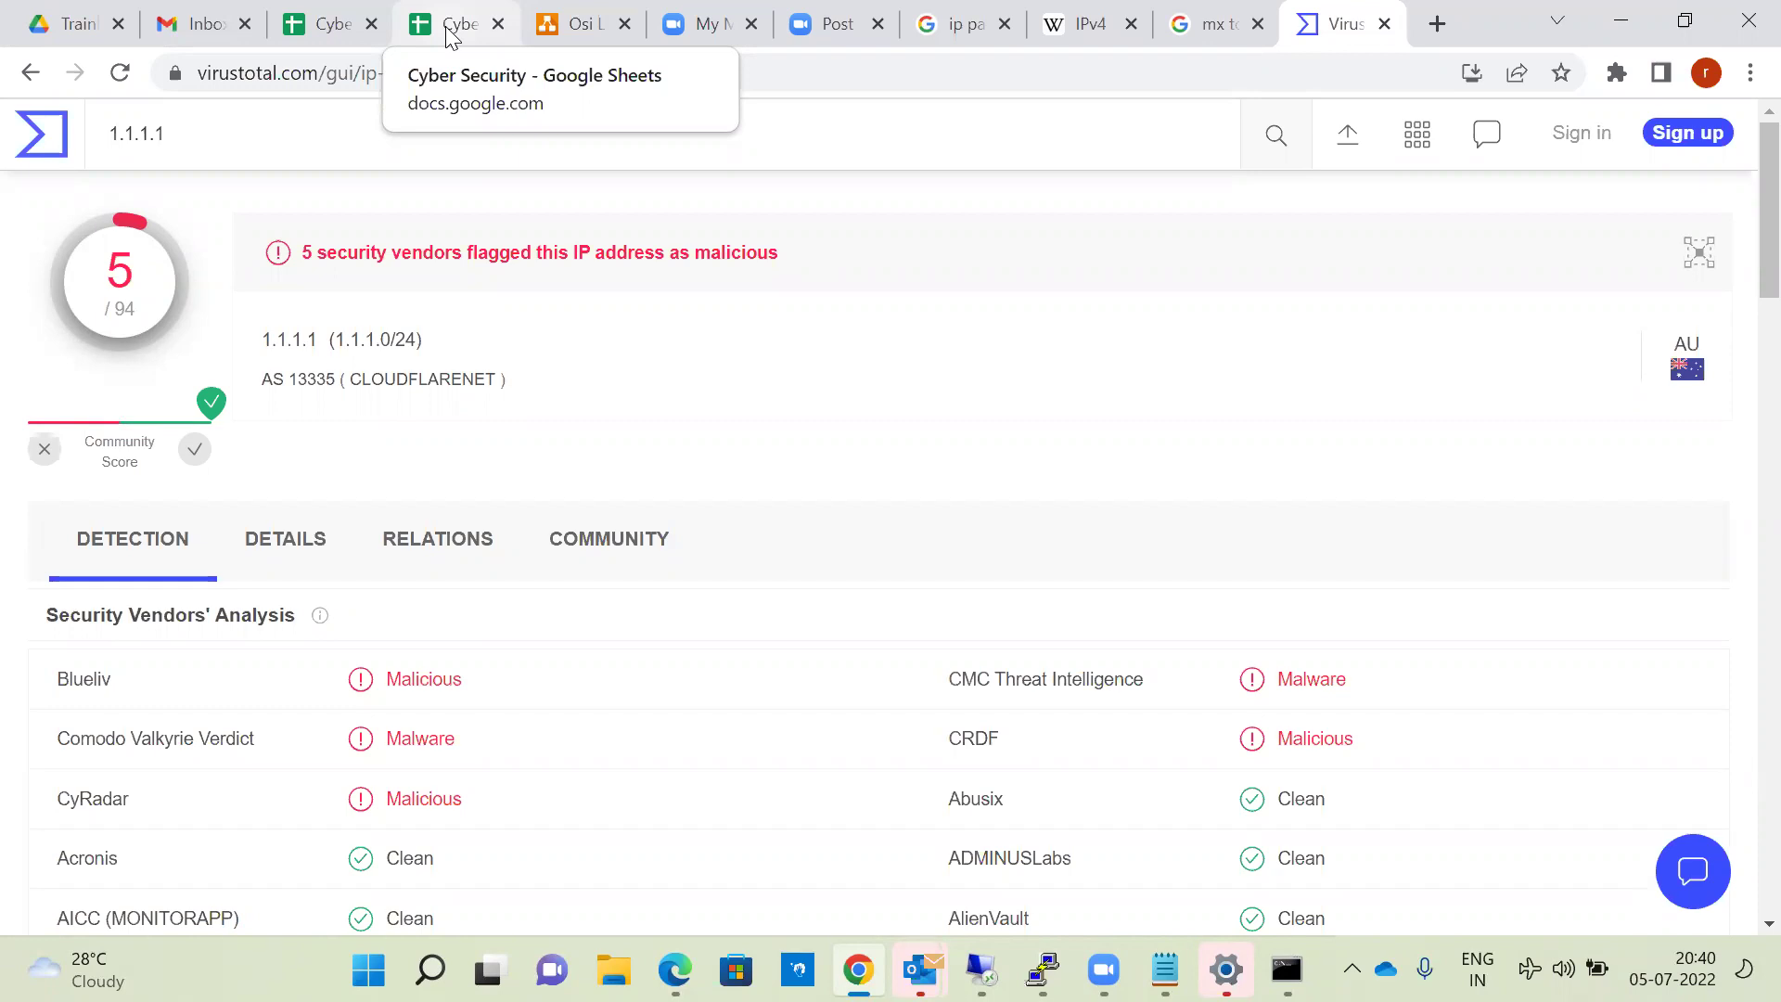
# Step: Switch back to the Cyber Security spreadsheet and fill the Private IP address block C43:E45 with cyan on the IP Address classfication sheet
pyautogui.click(332, 20)
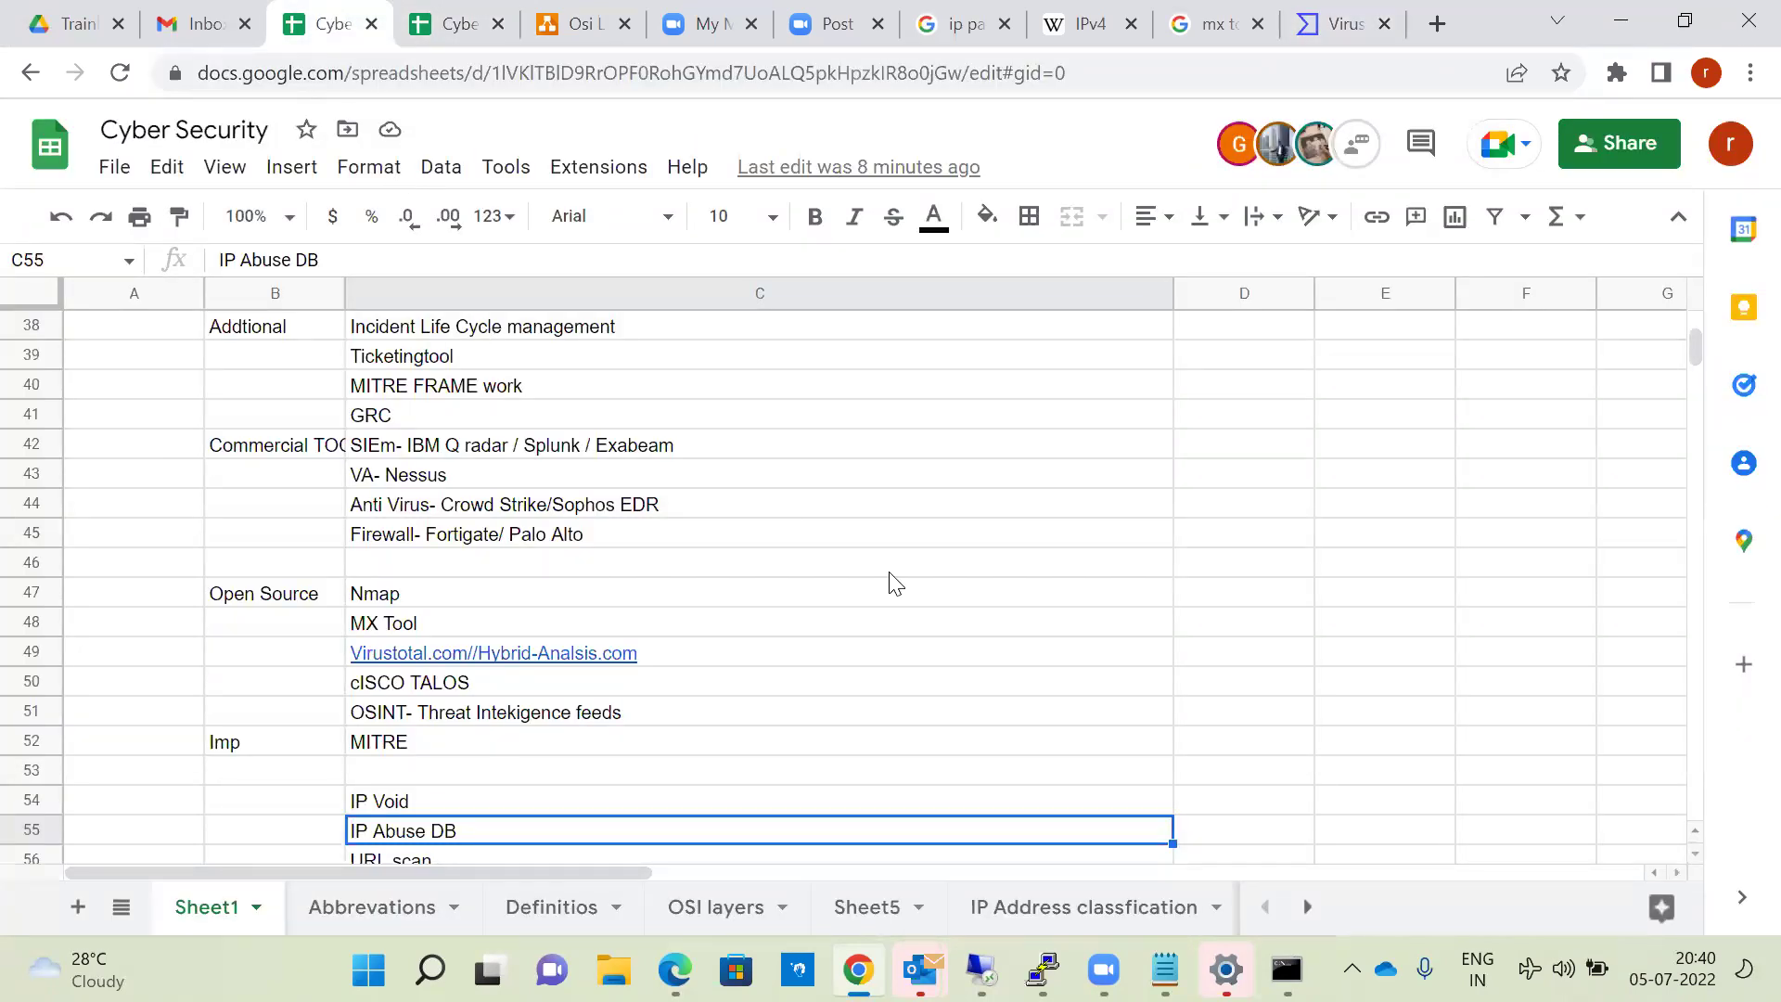
pyautogui.click(1134, 563)
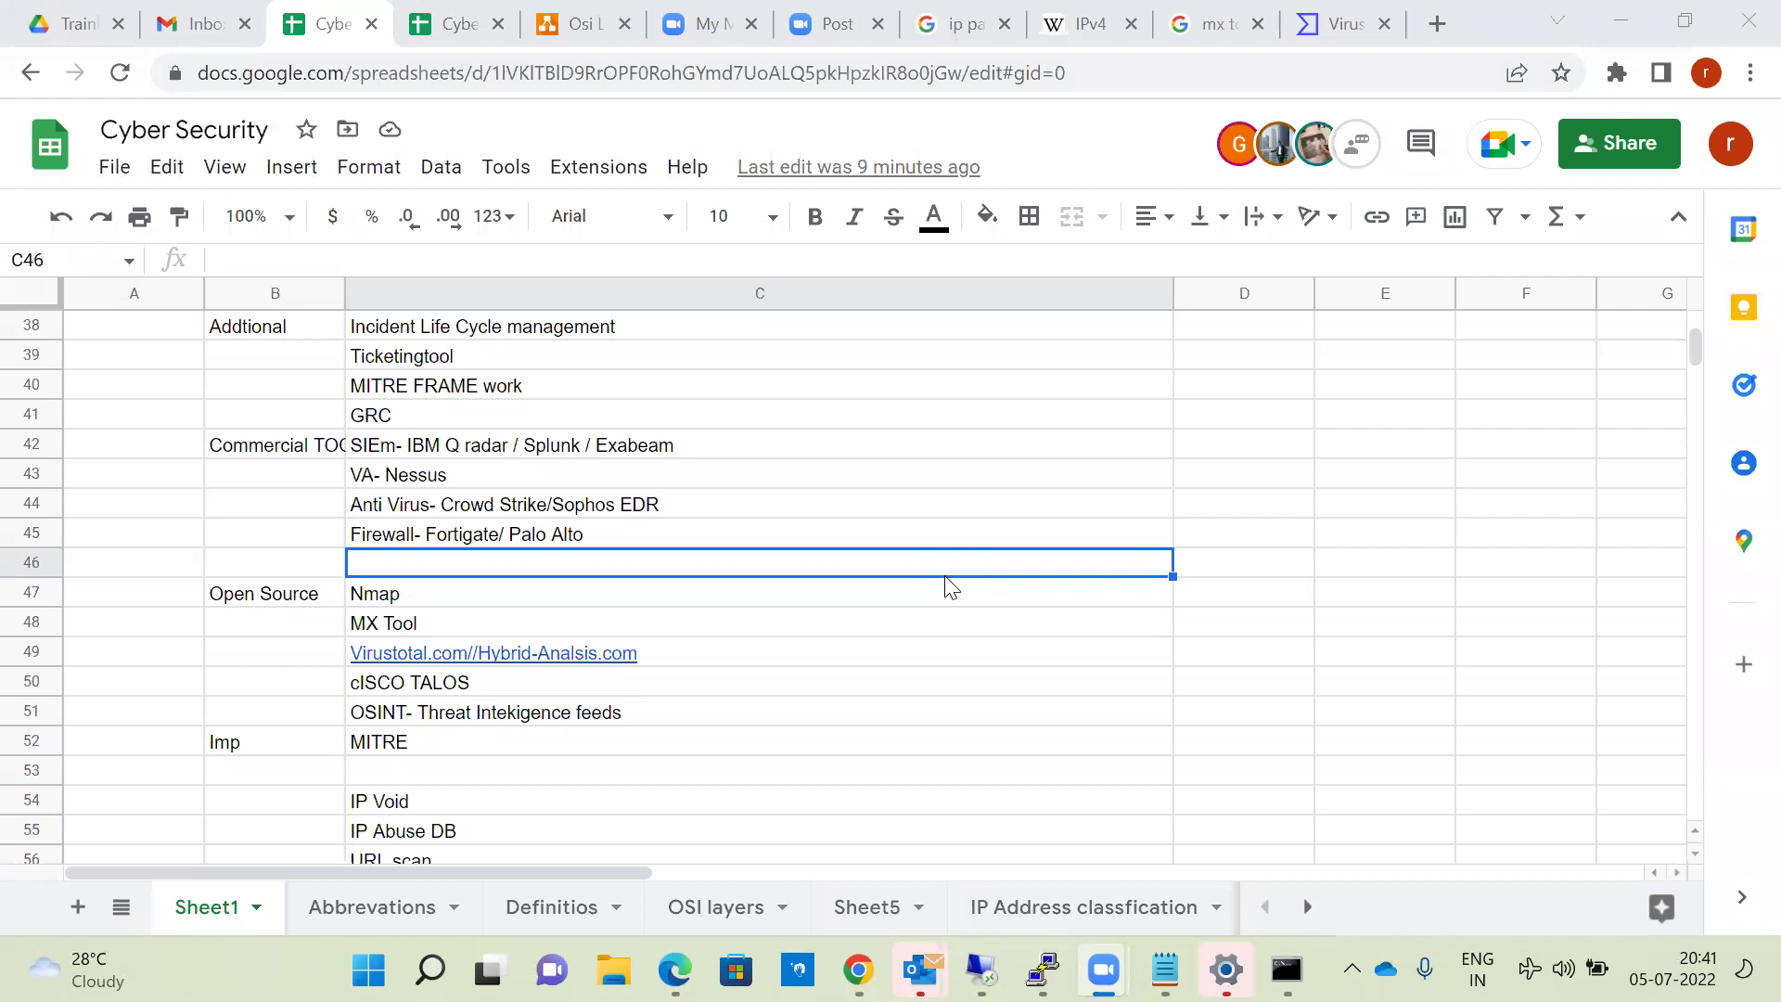
pyautogui.click(1036, 908)
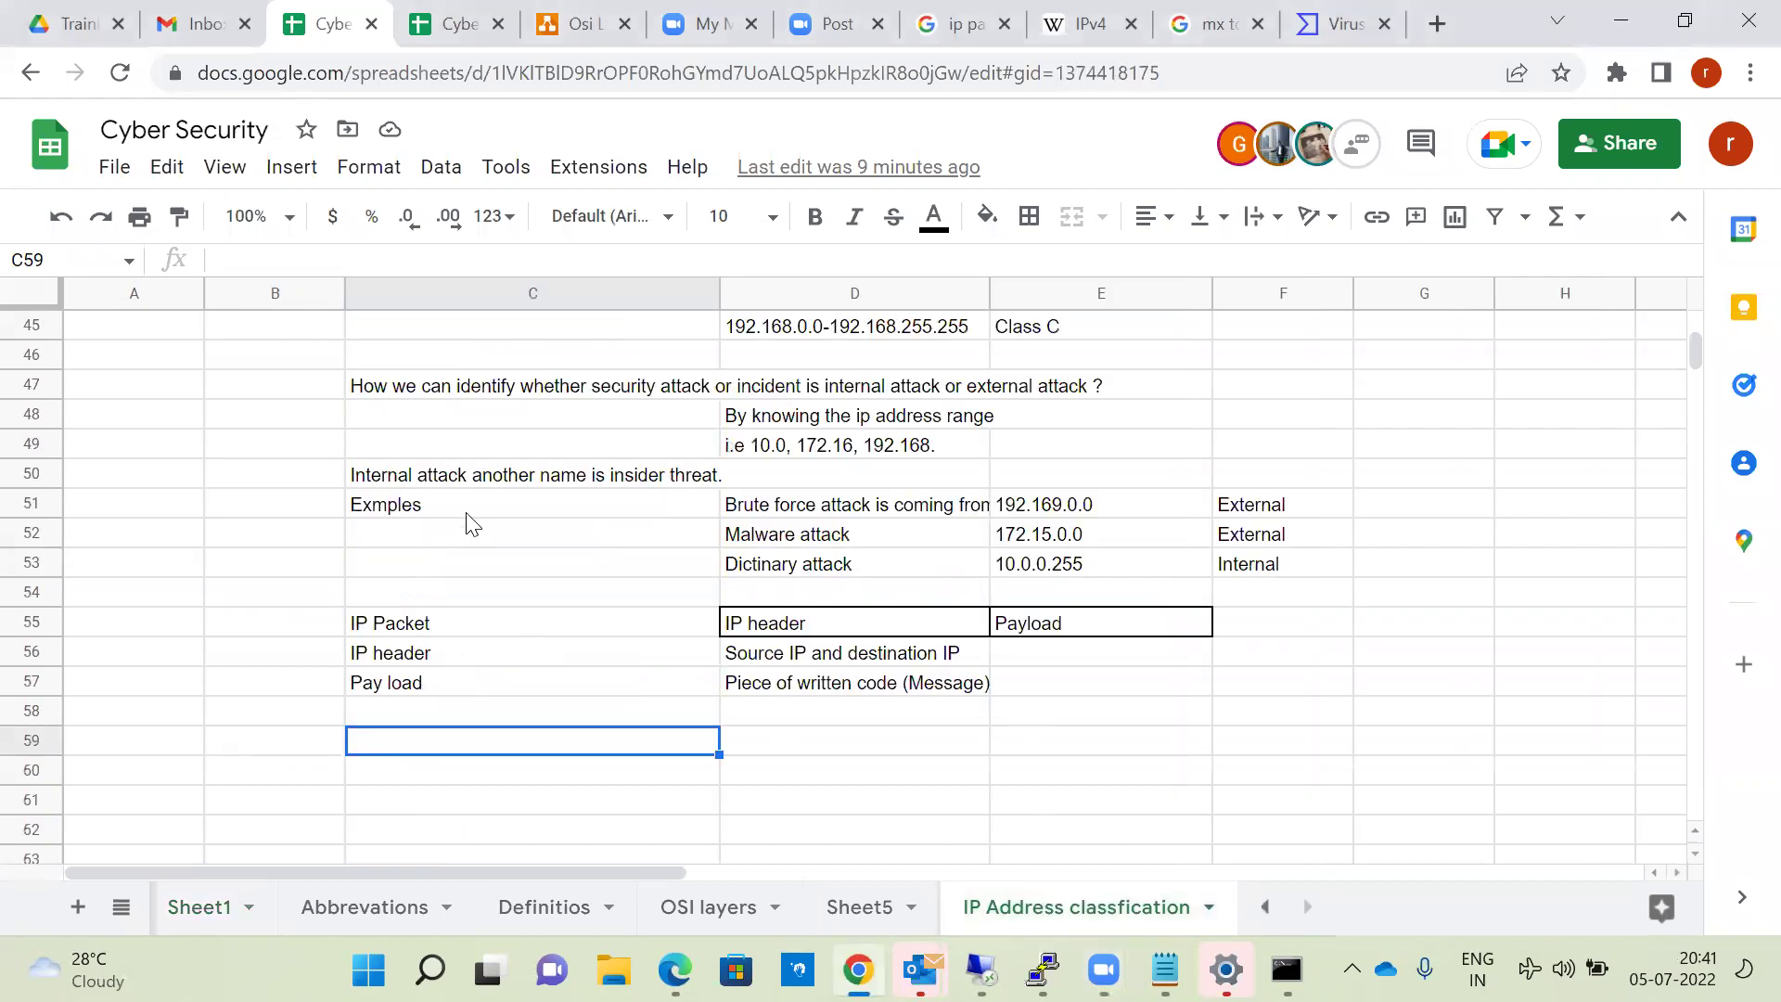
pyautogui.press('Up')
pyautogui.press('Up')
pyautogui.press('Up')
pyautogui.press('Up')
pyautogui.press('Up')
pyautogui.press('Up')
pyautogui.press('Up')
pyautogui.press('Up')
pyautogui.press('Up')
pyautogui.press('Up')
pyautogui.press('Up')
pyautogui.press('Up')
pyautogui.press('Up')
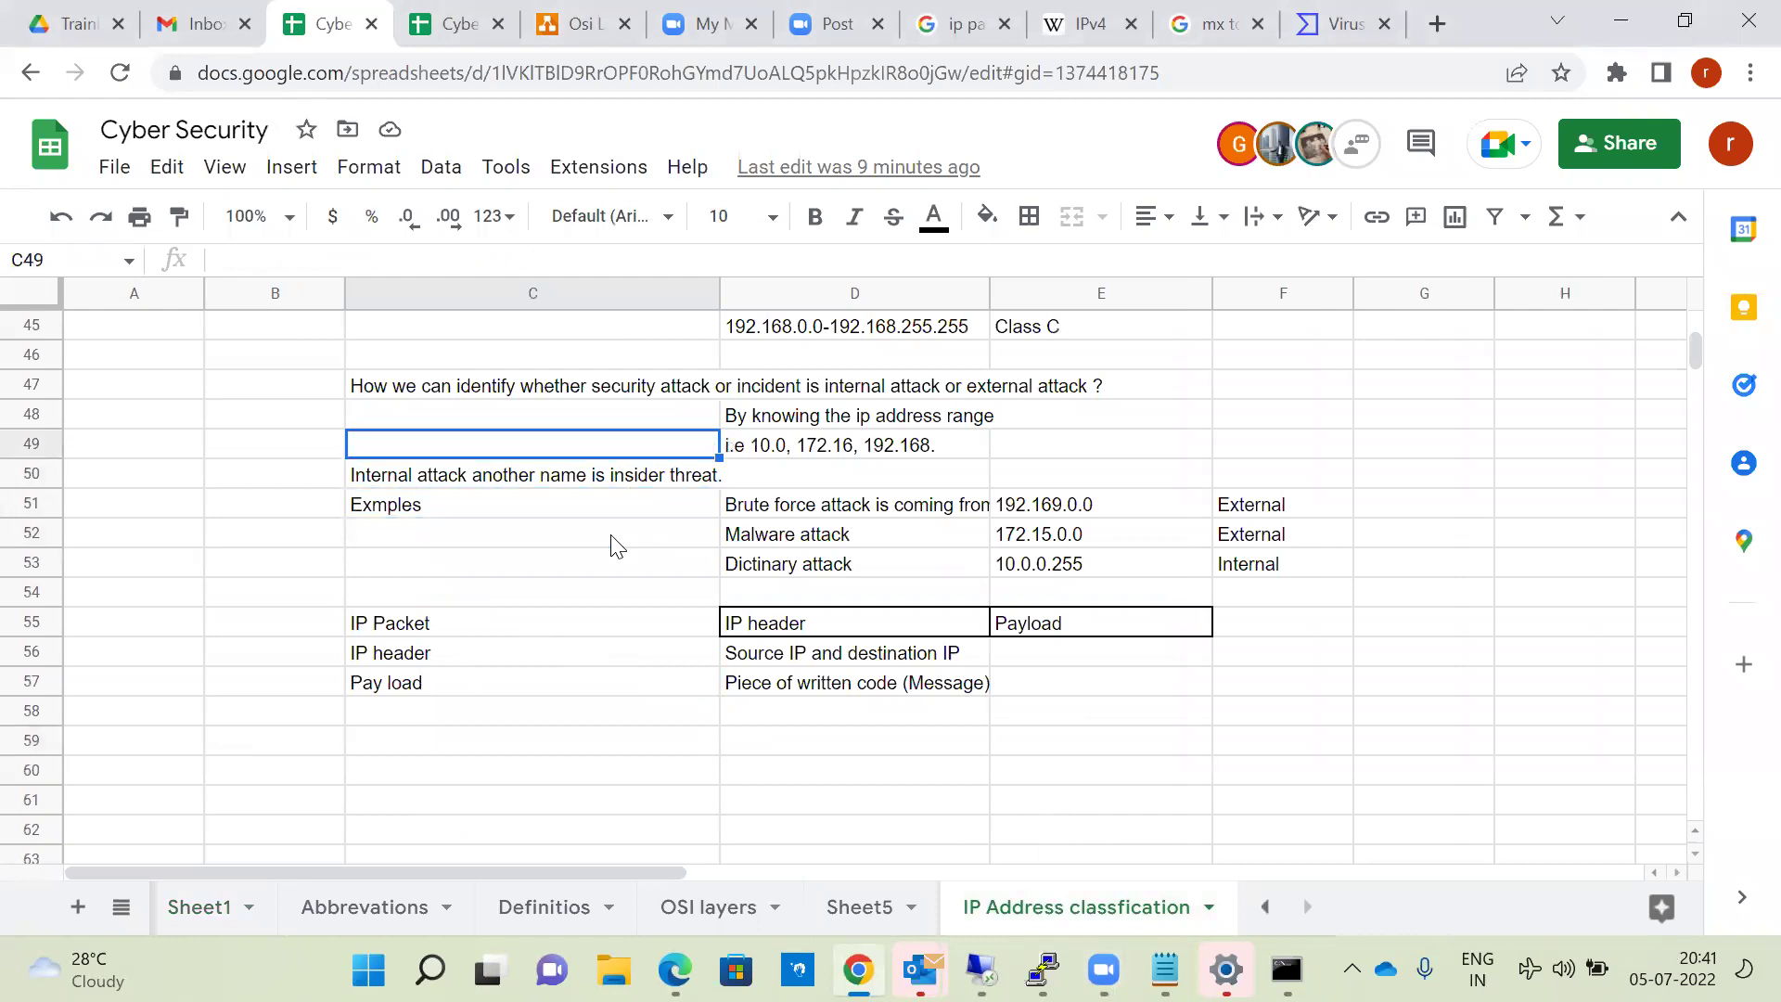
pyautogui.press('Up')
pyautogui.press('Up')
pyautogui.press('Up')
pyautogui.press('Up')
pyautogui.press('Up')
pyautogui.press('Up')
pyautogui.press('Up')
pyautogui.press('Up')
pyautogui.press('Up')
pyautogui.press('Up')
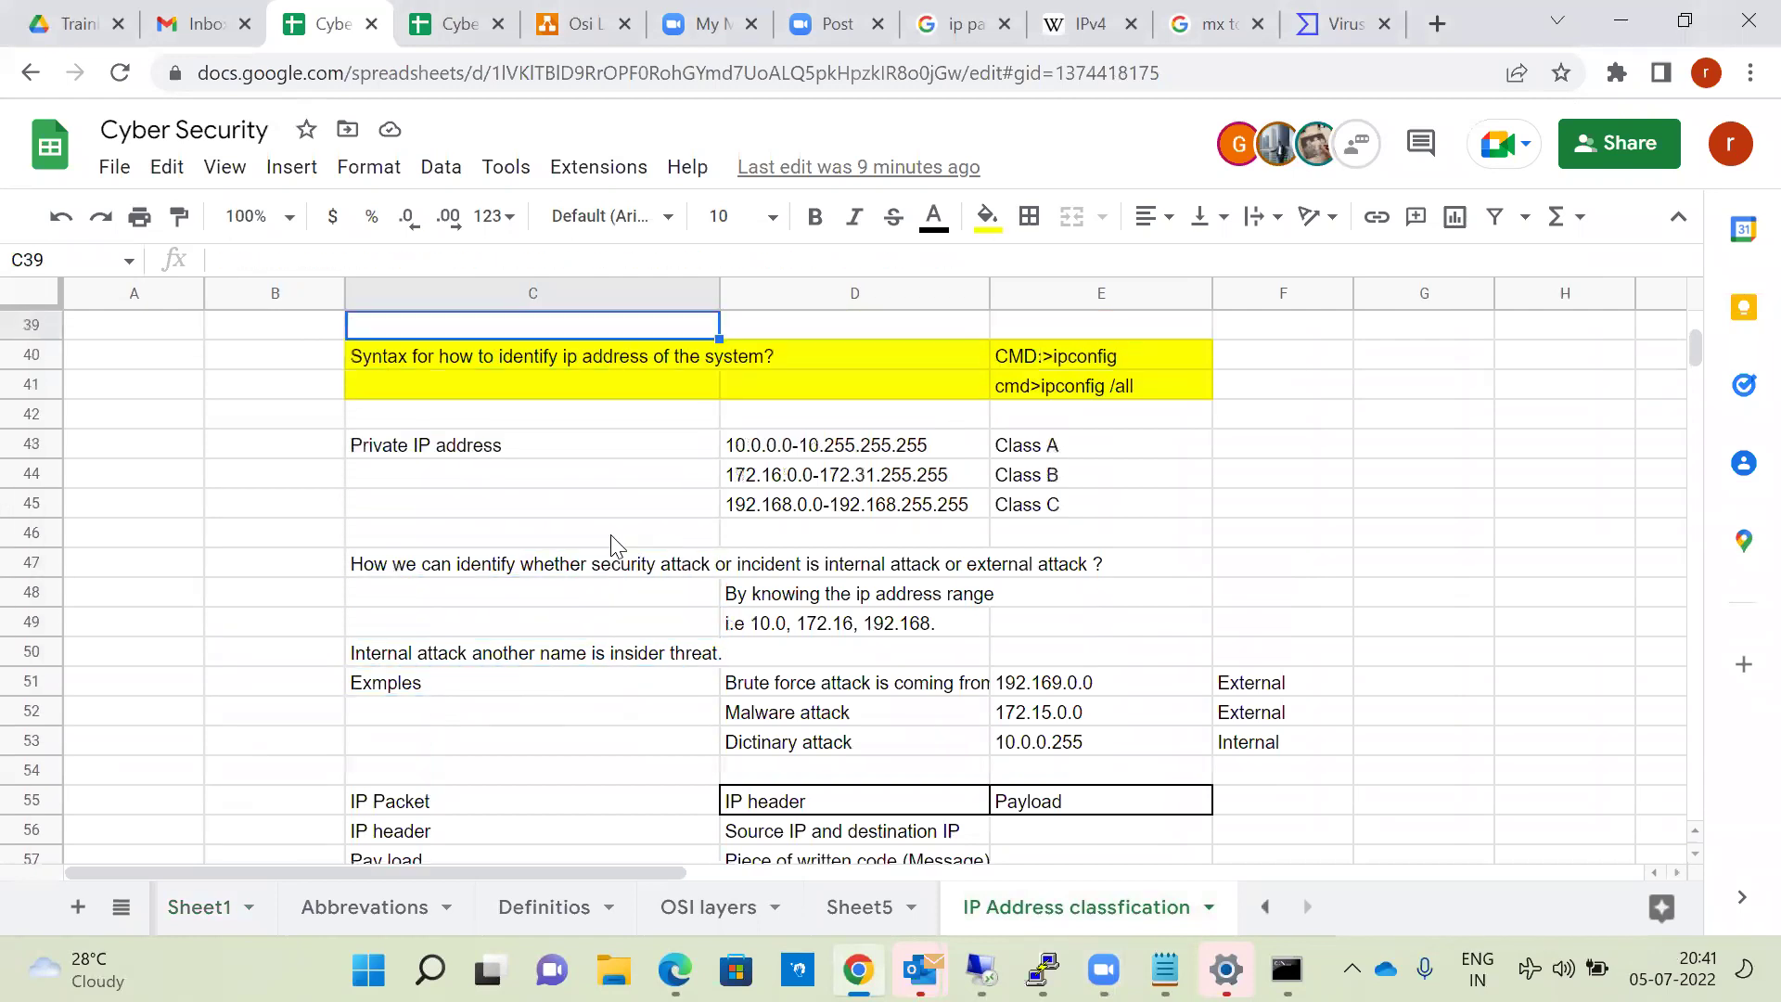
pyautogui.press('Up')
pyautogui.press('Up')
pyautogui.press('Up')
pyautogui.press('Up')
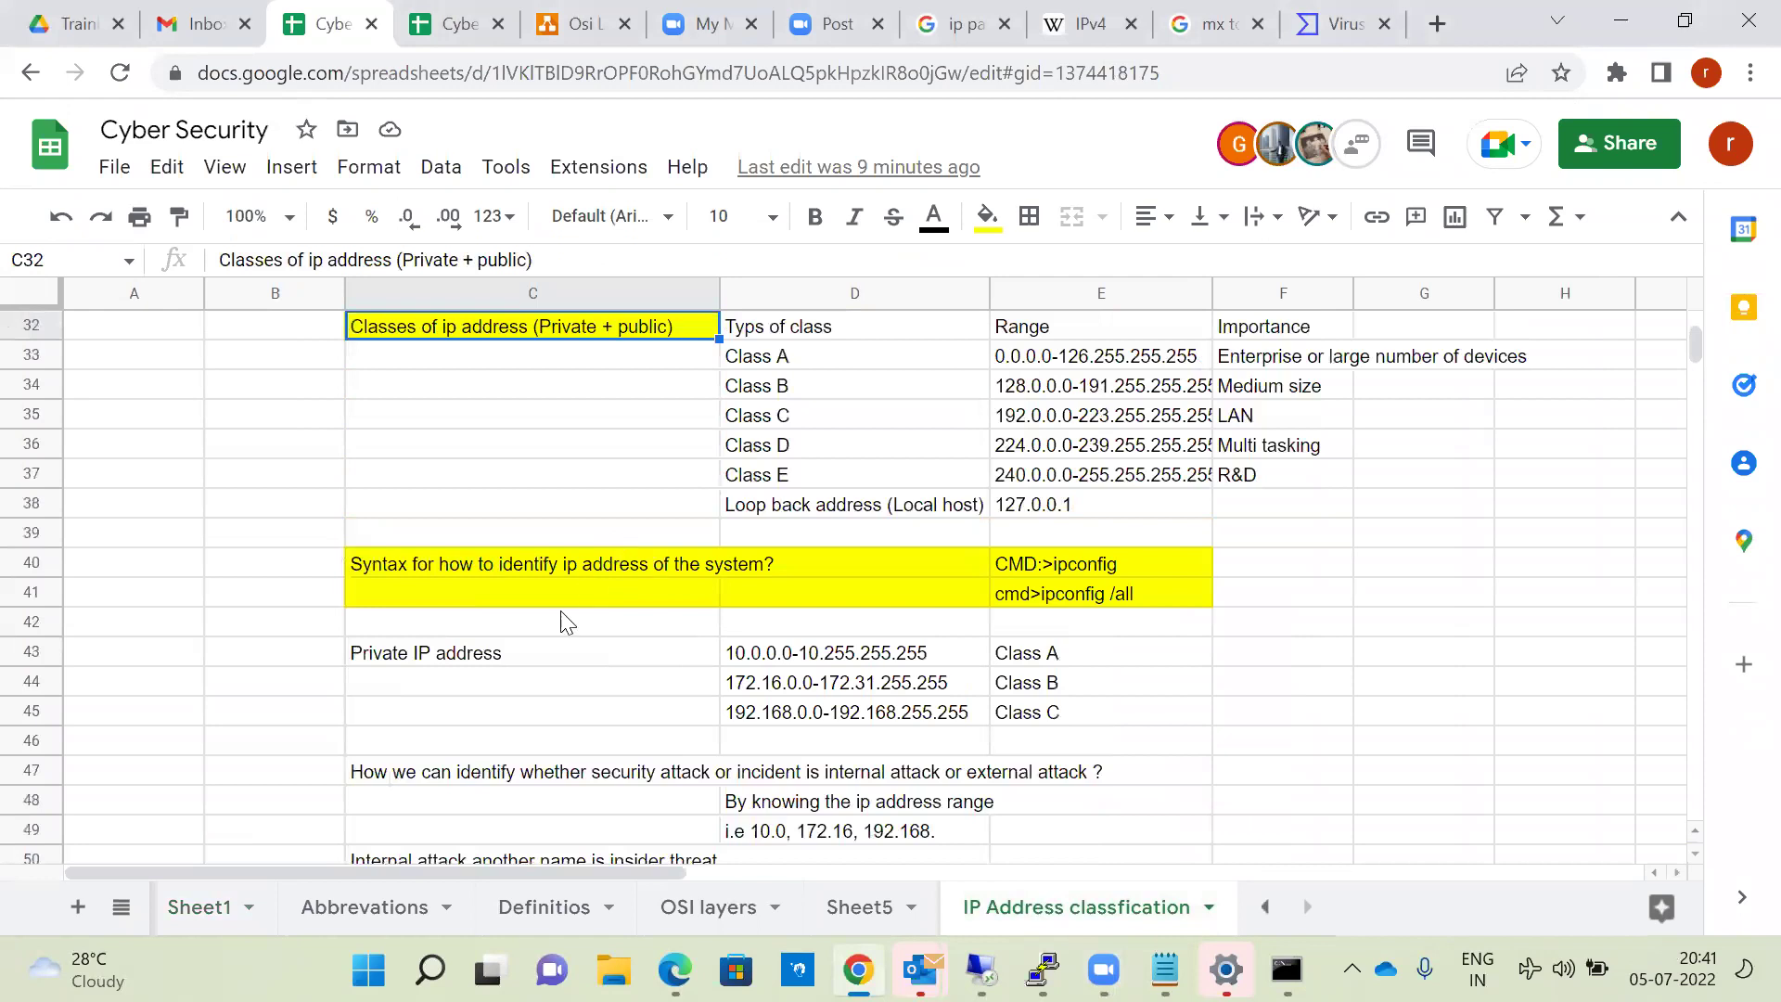
pyautogui.moveTo(535, 653); pyautogui.dragTo(1030, 712)
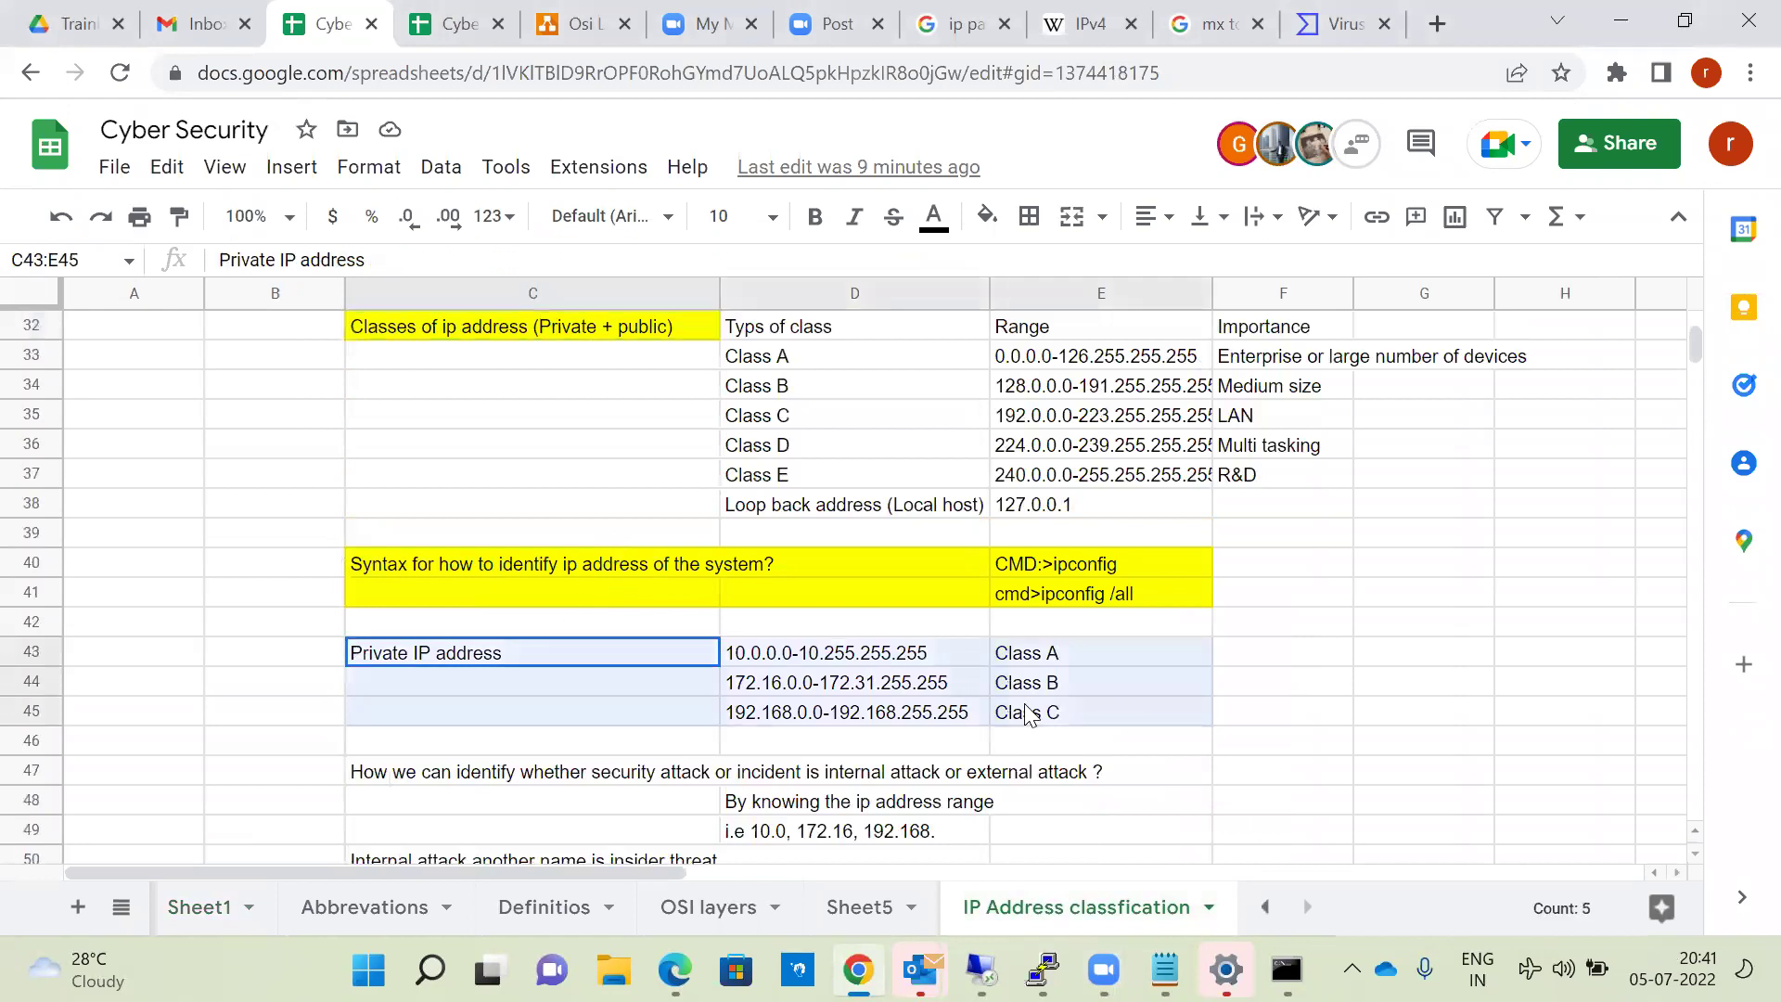
pyautogui.click(987, 216)
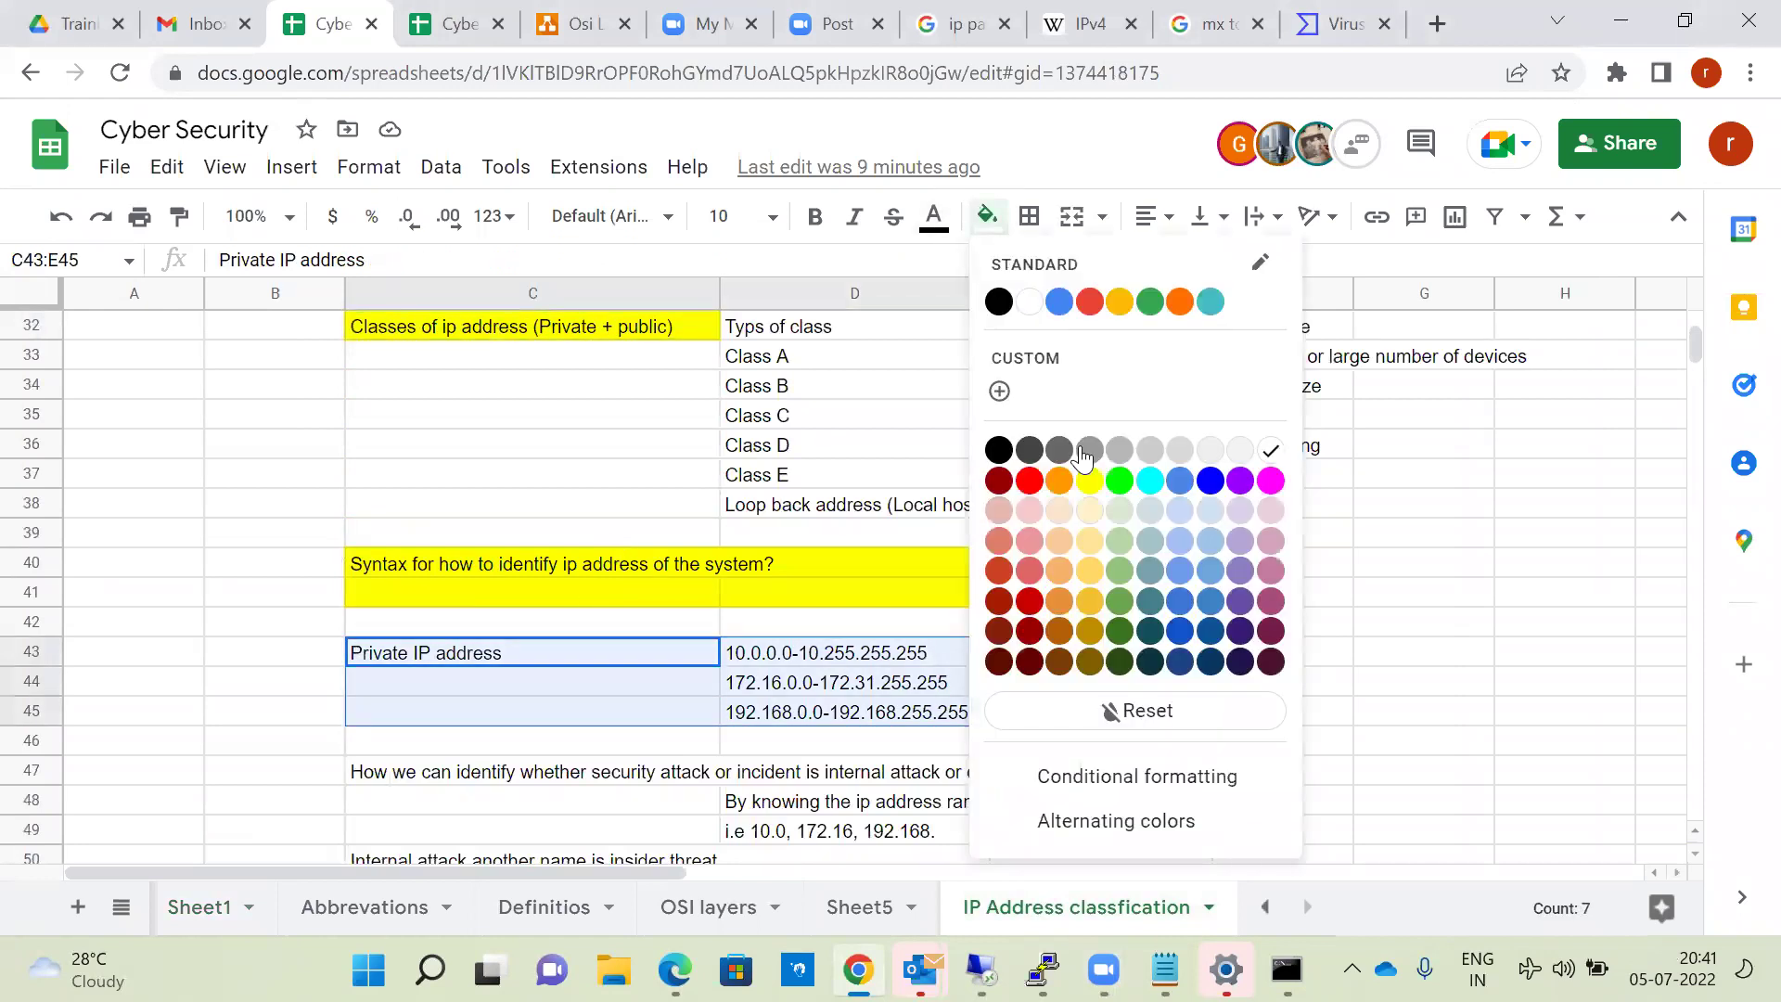
pyautogui.click(1151, 481)
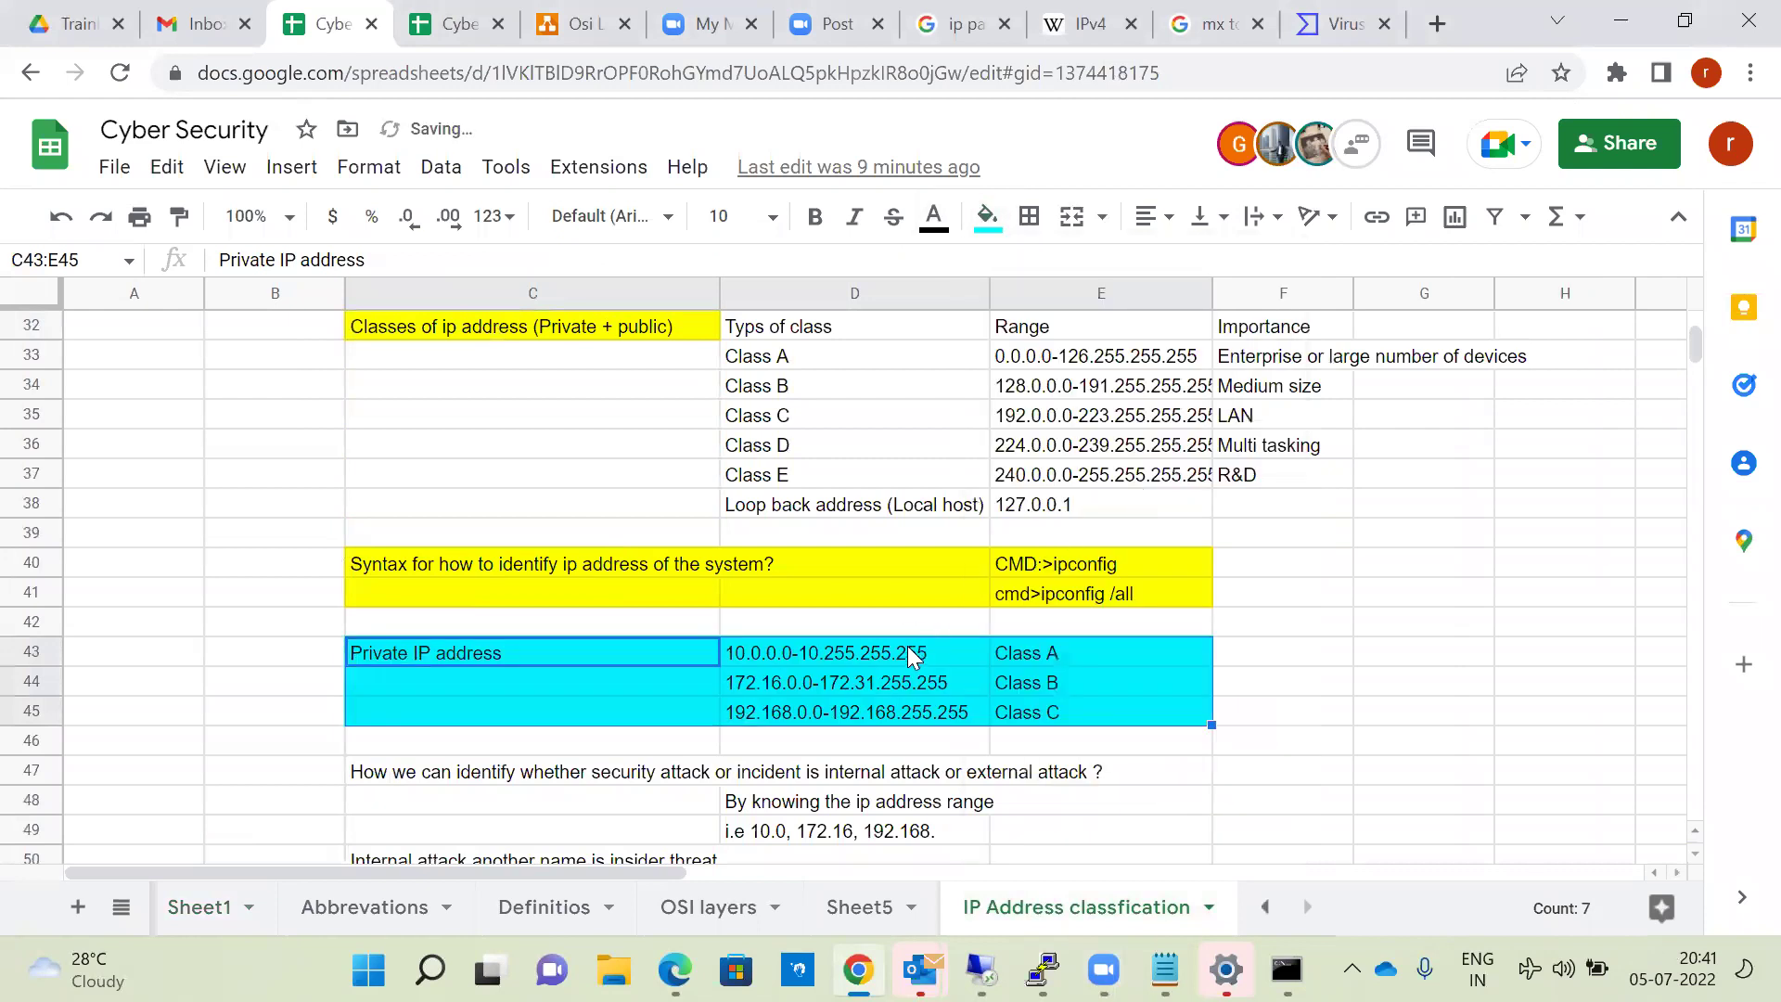
# Step: Examine the IP address classes table and the IPv4 to IPv6 migration notes above it
pyautogui.click(907, 657)
pyautogui.press('Up')
pyautogui.press('Up')
pyautogui.press('Up')
pyautogui.press('Up')
pyautogui.press('Up')
pyautogui.press('Up')
pyautogui.press('Up')
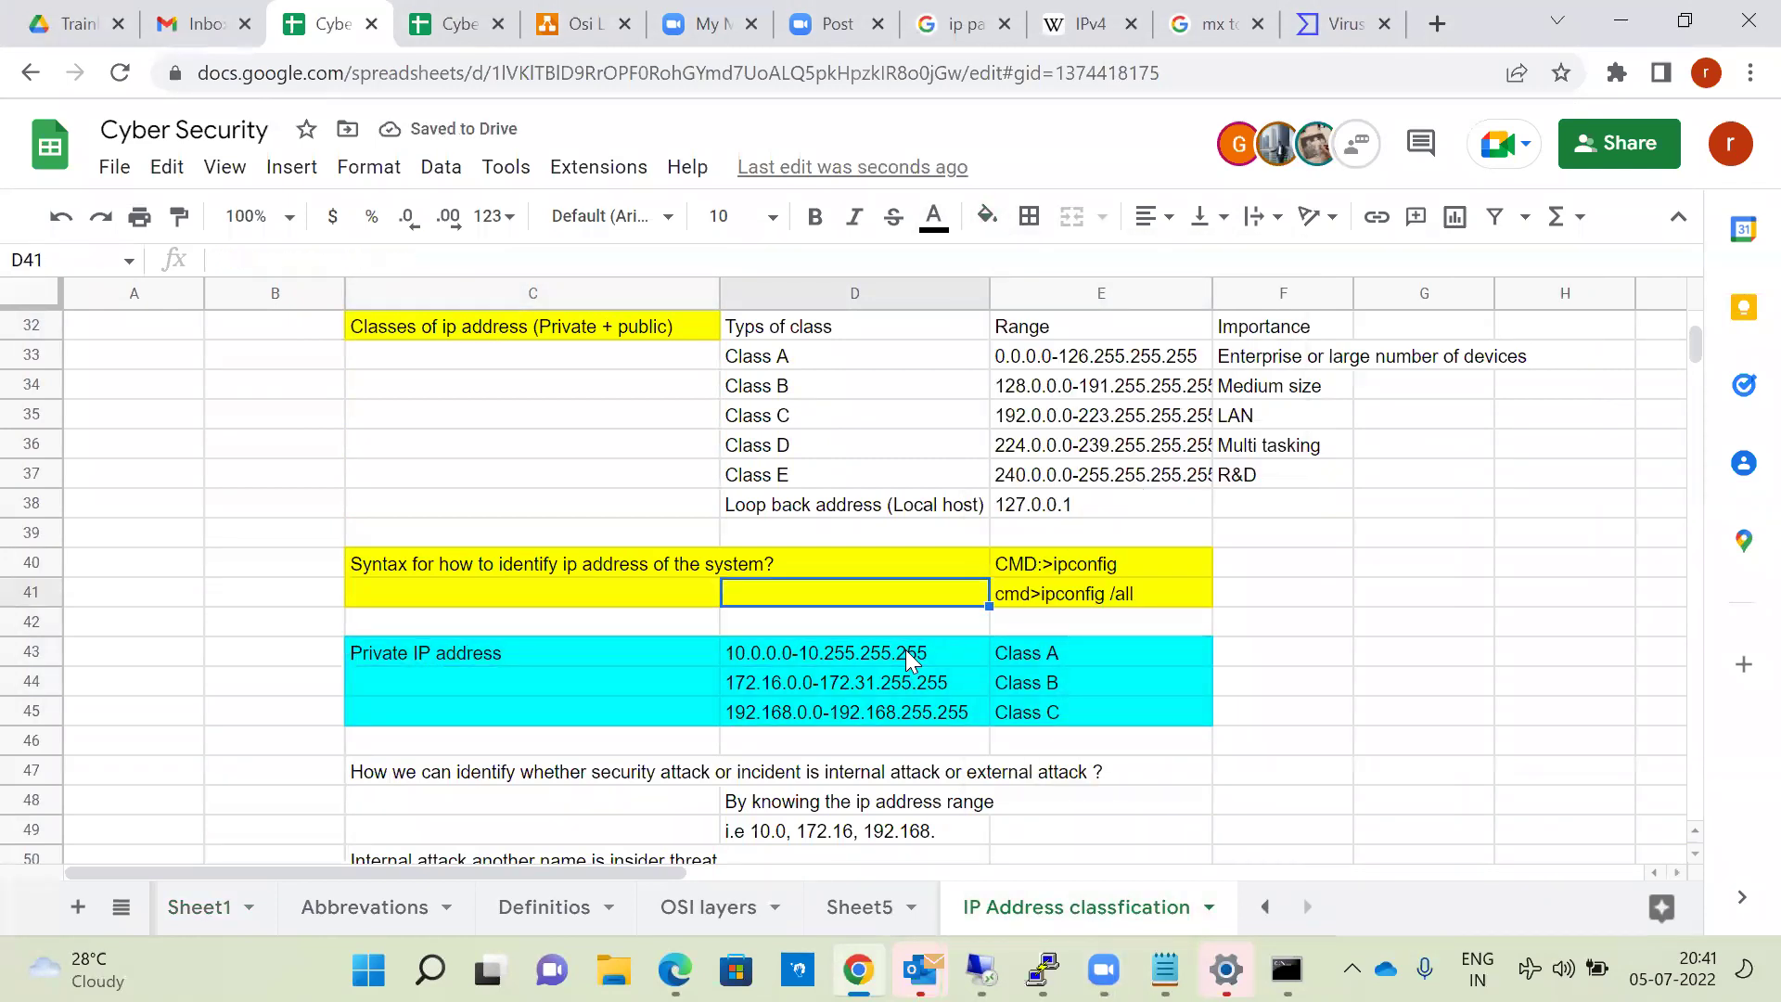
pyautogui.press('Up')
pyautogui.press('Up')
pyautogui.press('Up')
pyautogui.press('Up')
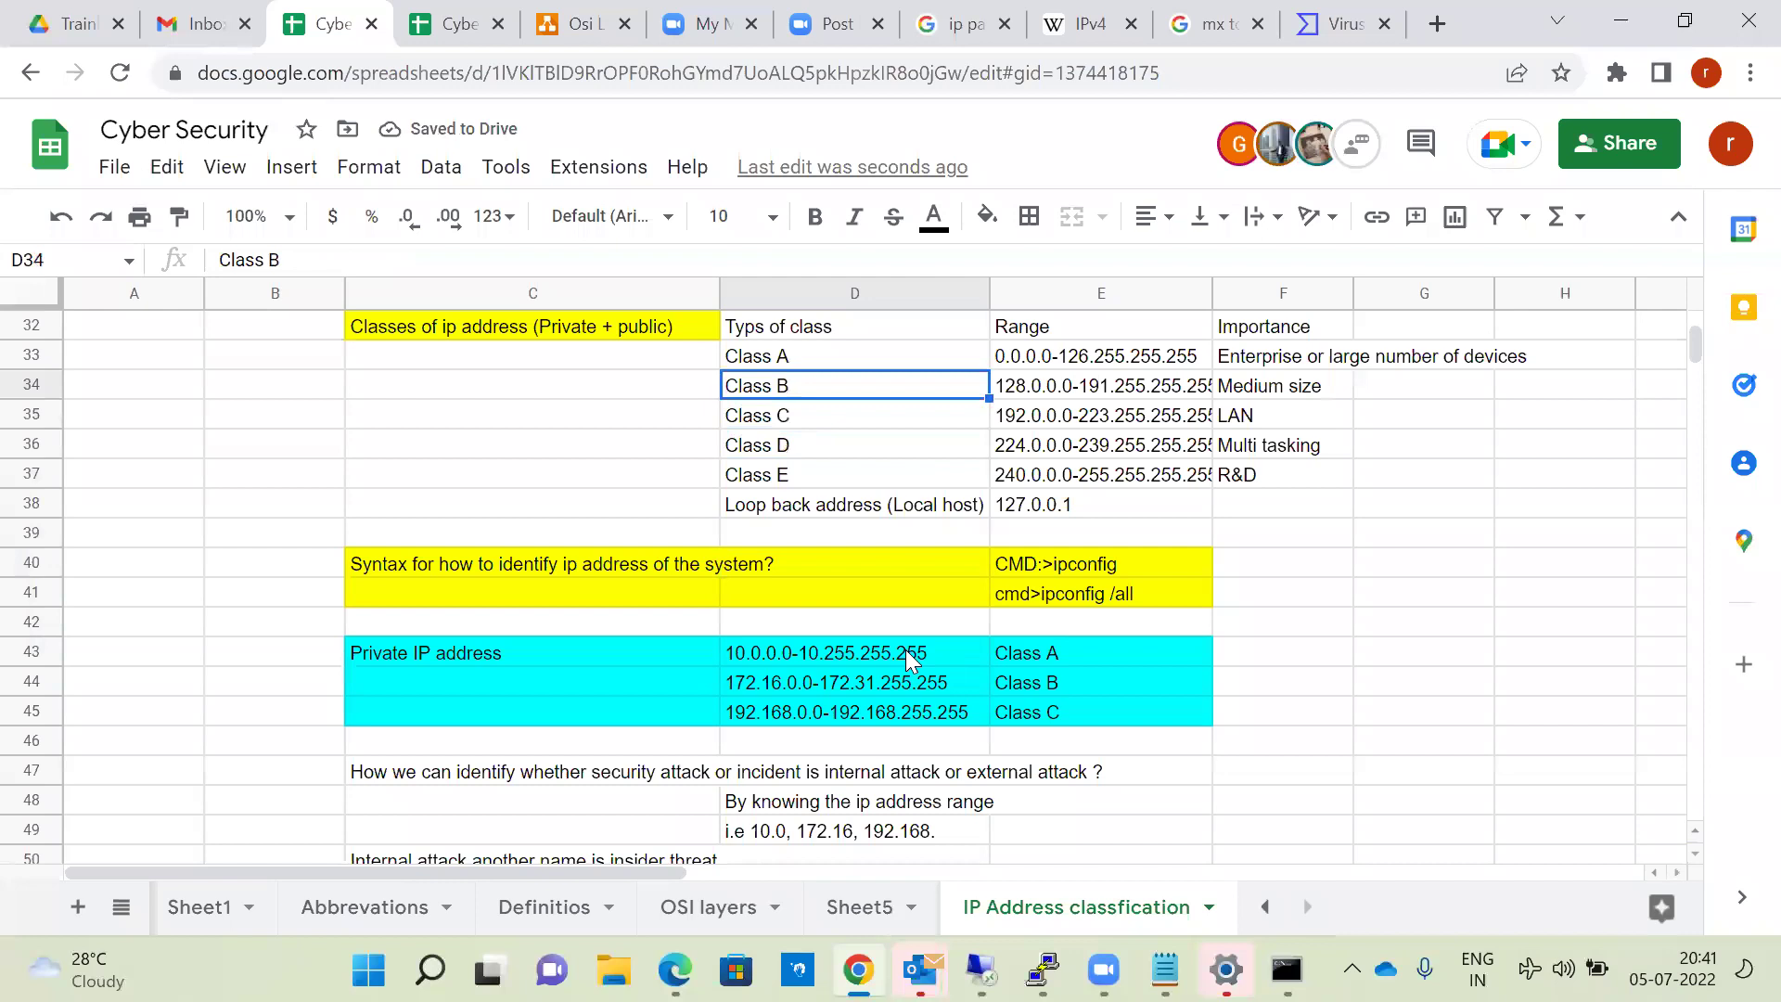
pyautogui.press('Up')
pyautogui.press('Up')
pyautogui.press('Up')
pyautogui.press('Up')
pyautogui.press('Up')
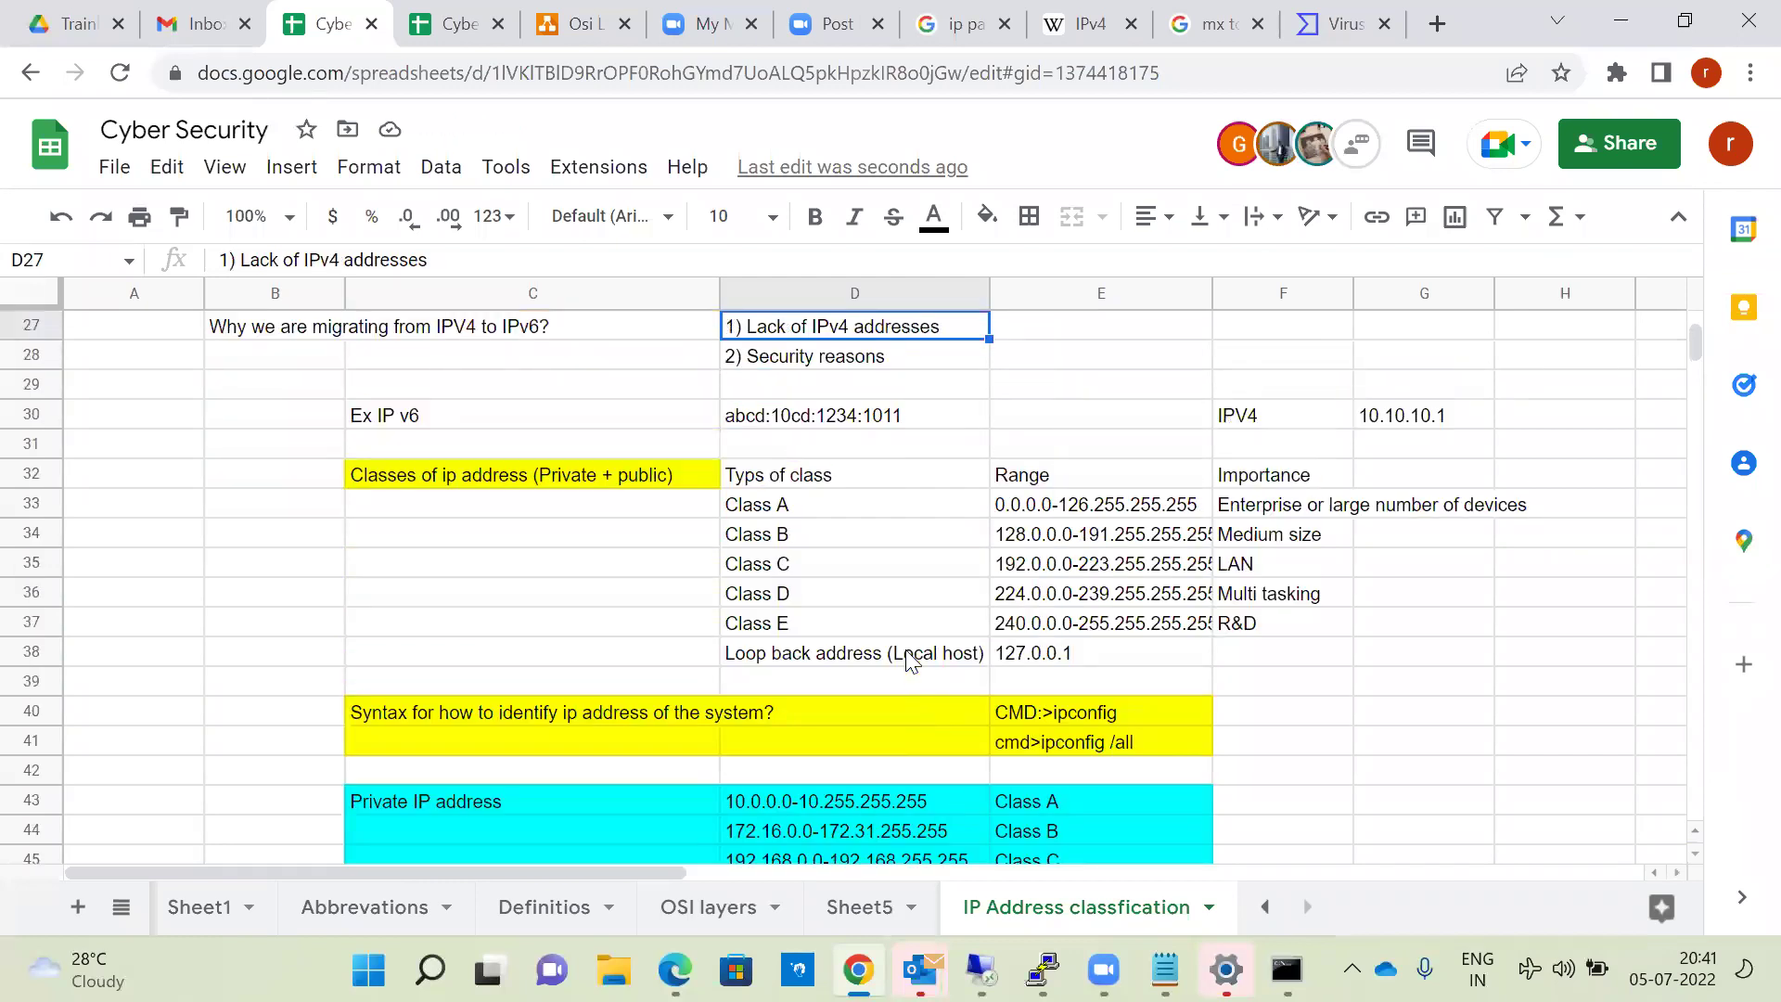
pyautogui.click(481, 505)
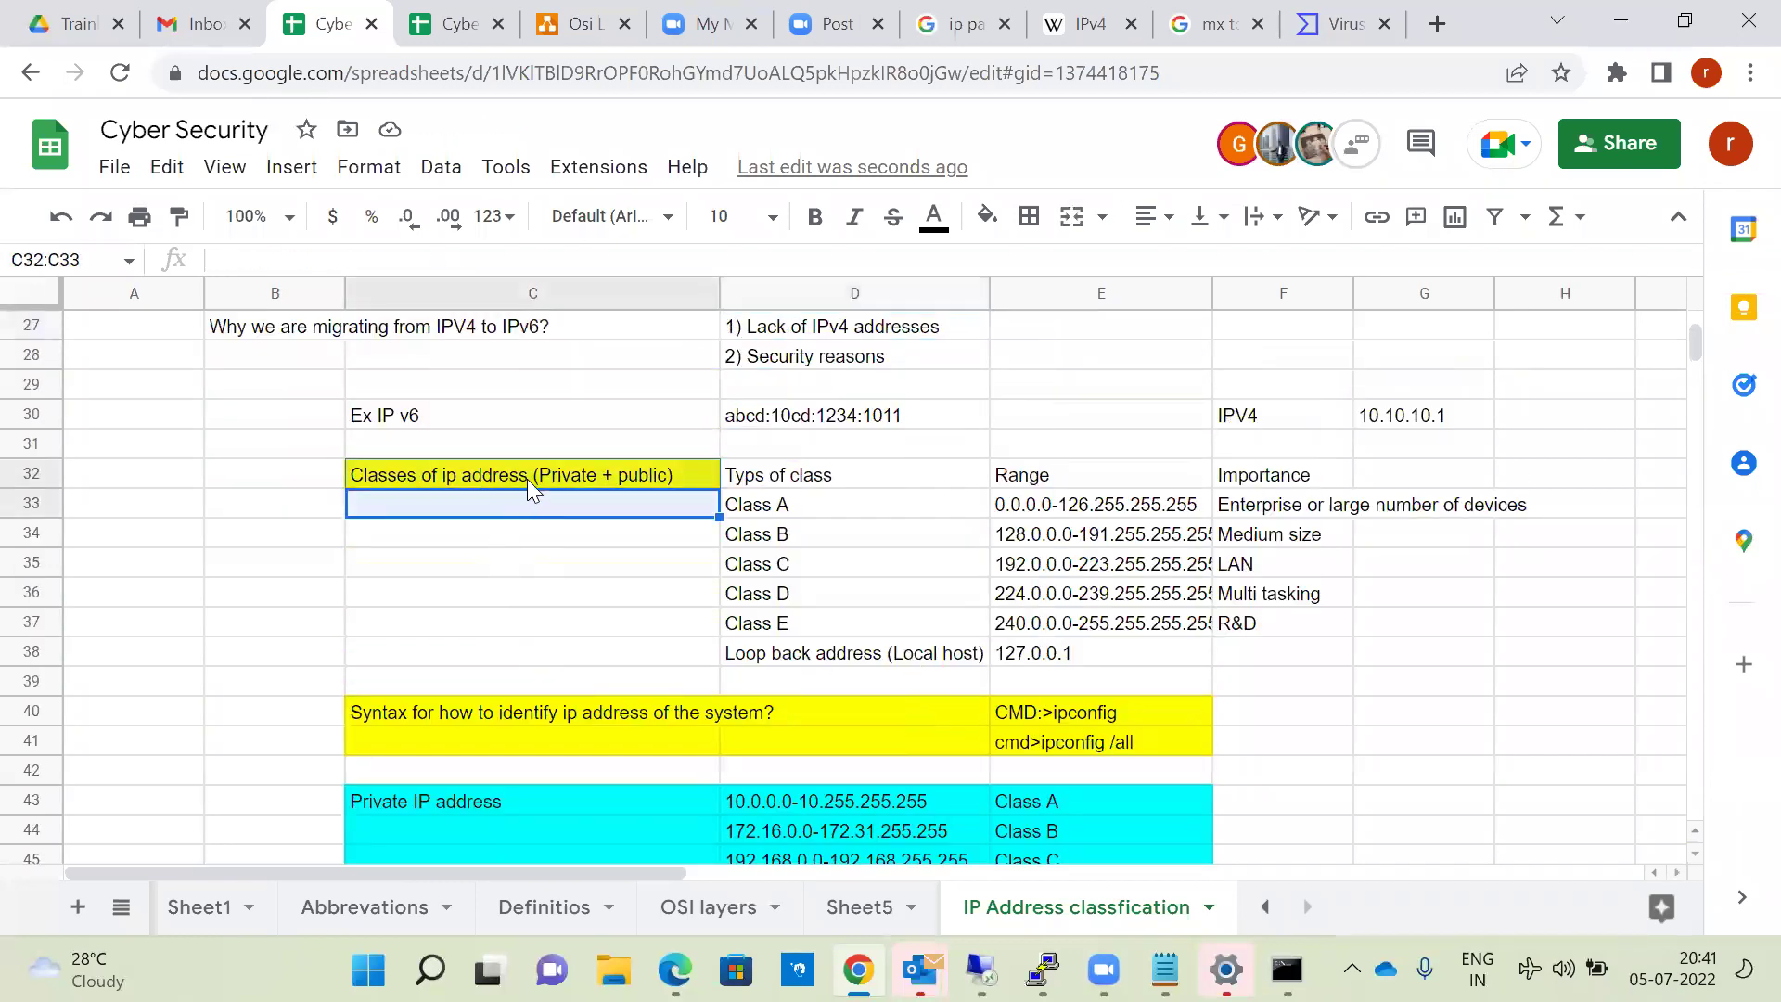
pyautogui.click(822, 521)
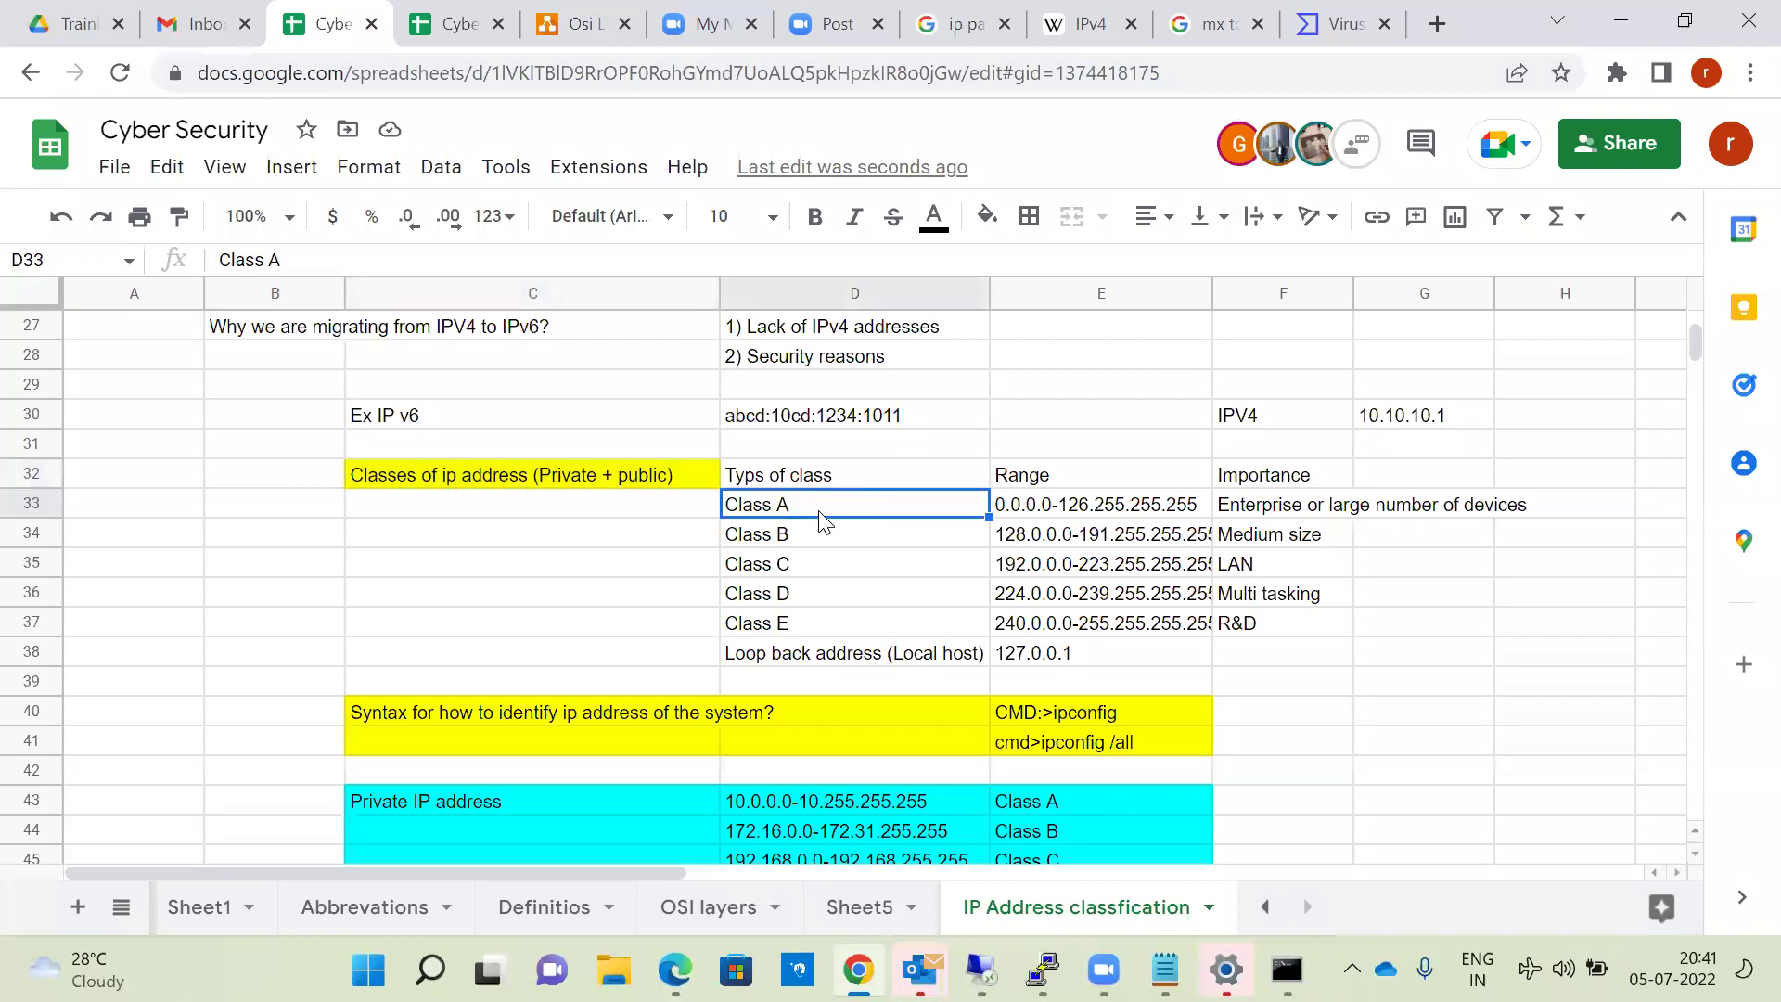